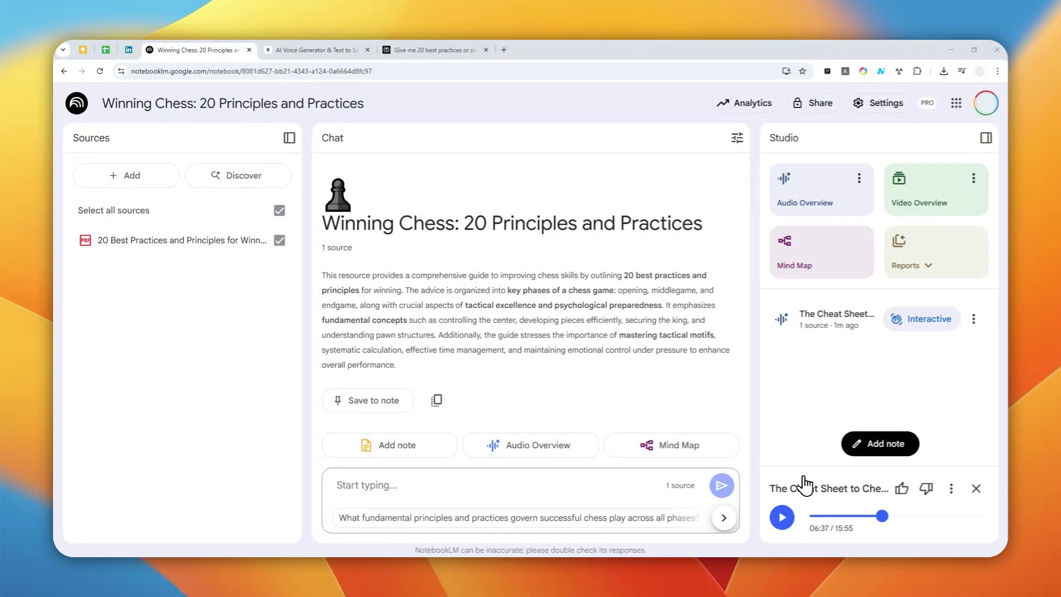
Switch to the ElevenLabs tab that holds the 'Chess Secrets' chess dialogue project.
left_click(298, 49)
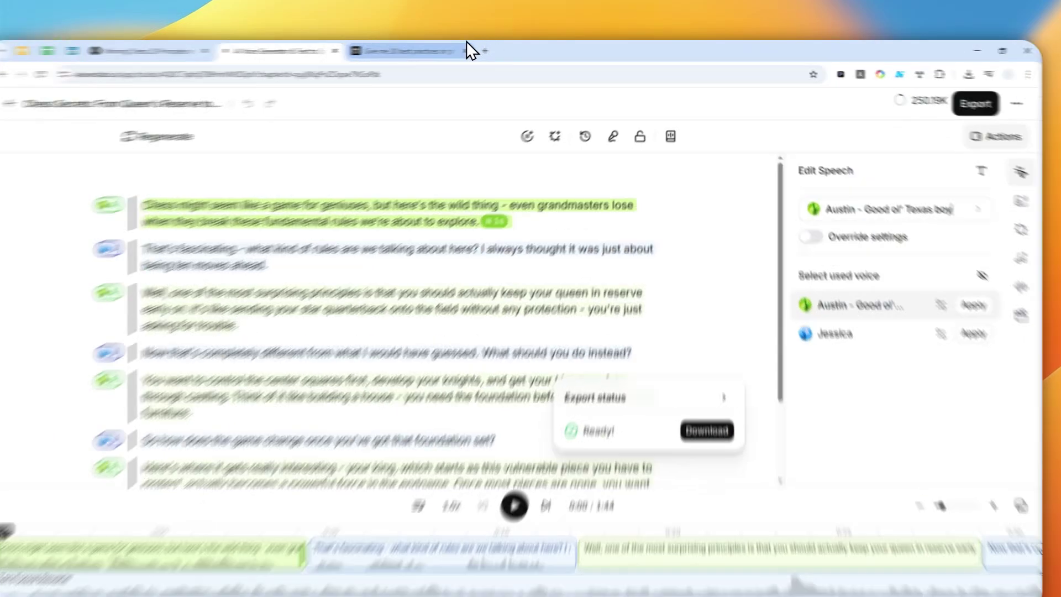
Load elevenlabs.io in a new browser tab.
left_click(503, 49)
type("elevenlabs.io")
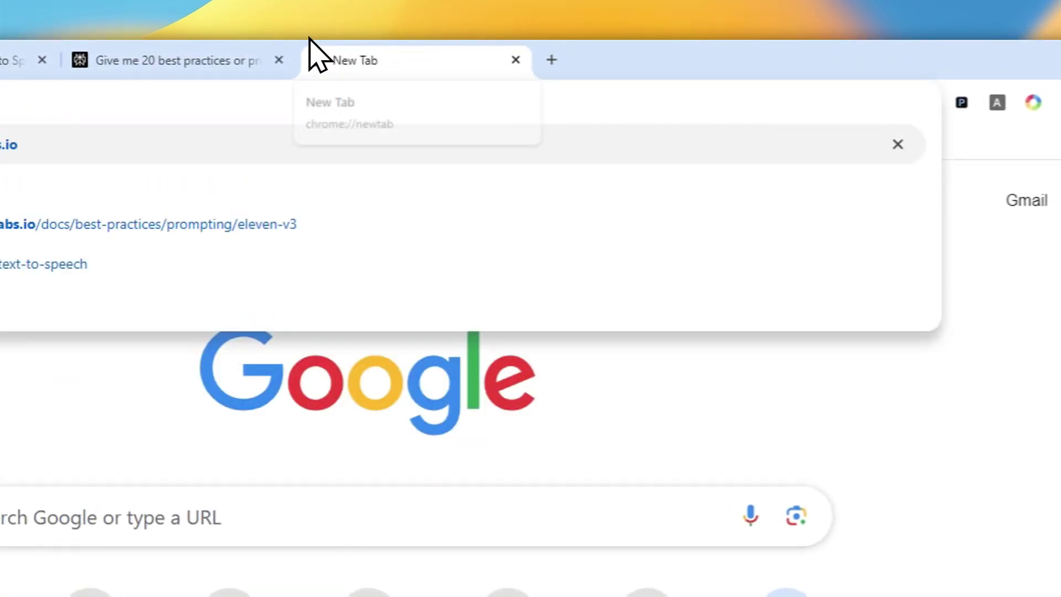
key("Return")
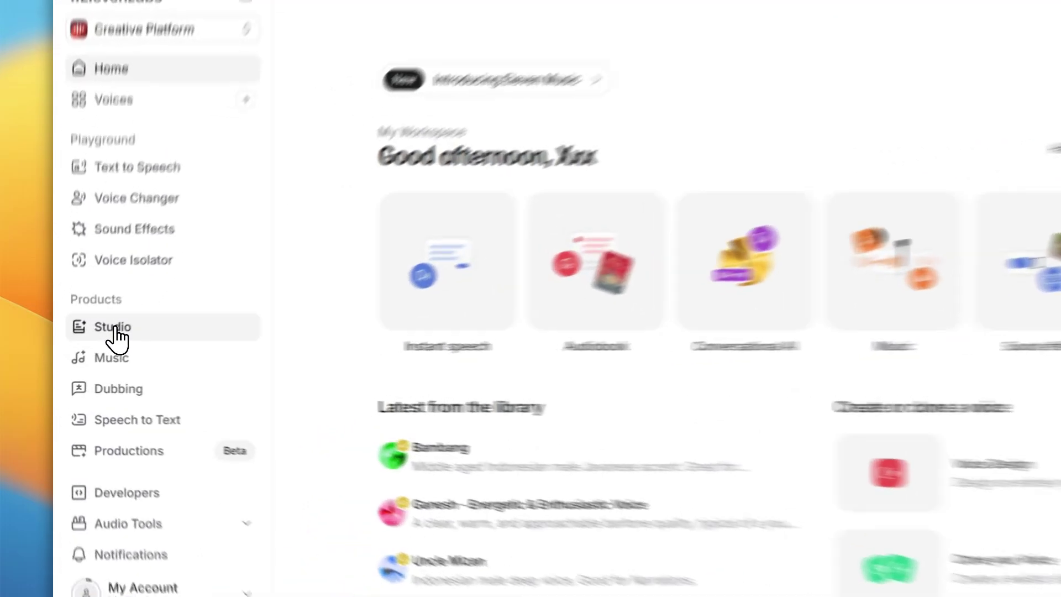
From Studio, start a new podcast and check the Import from URL and Use existing Project sources.
left_click(118, 342)
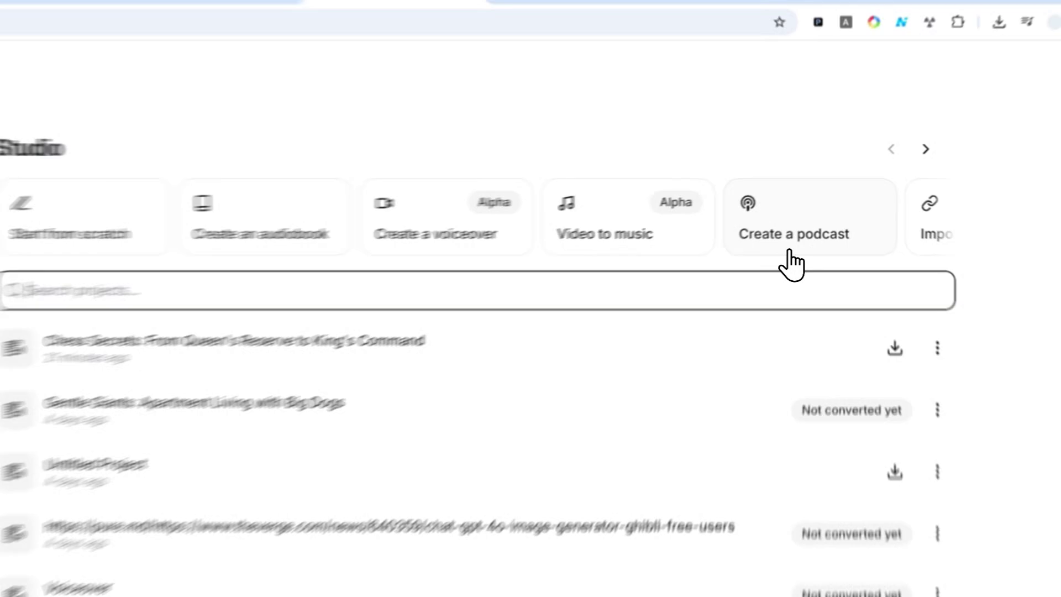
left_click(805, 217)
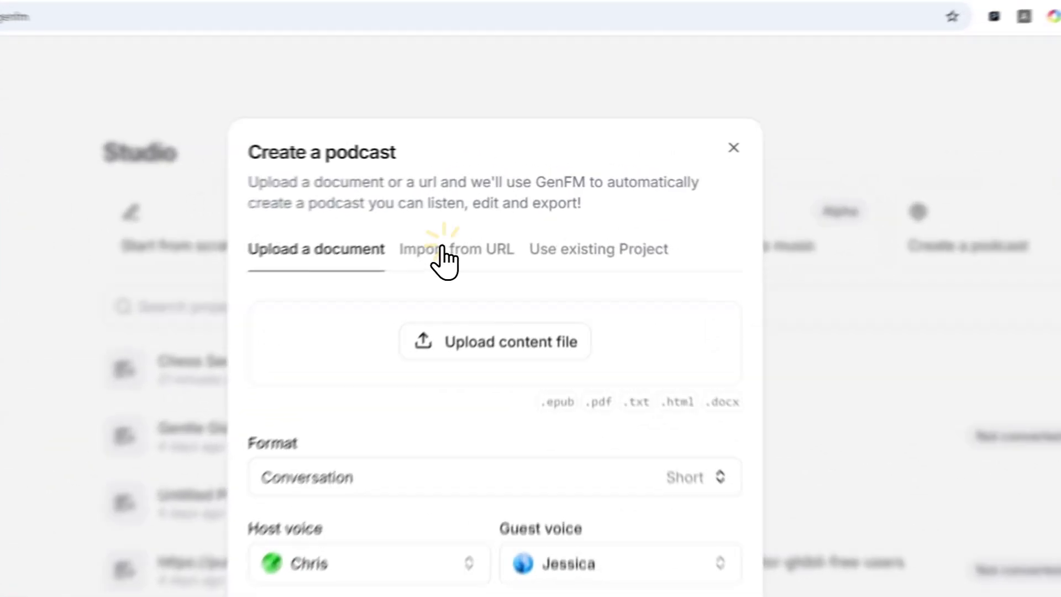
left_click(502, 211)
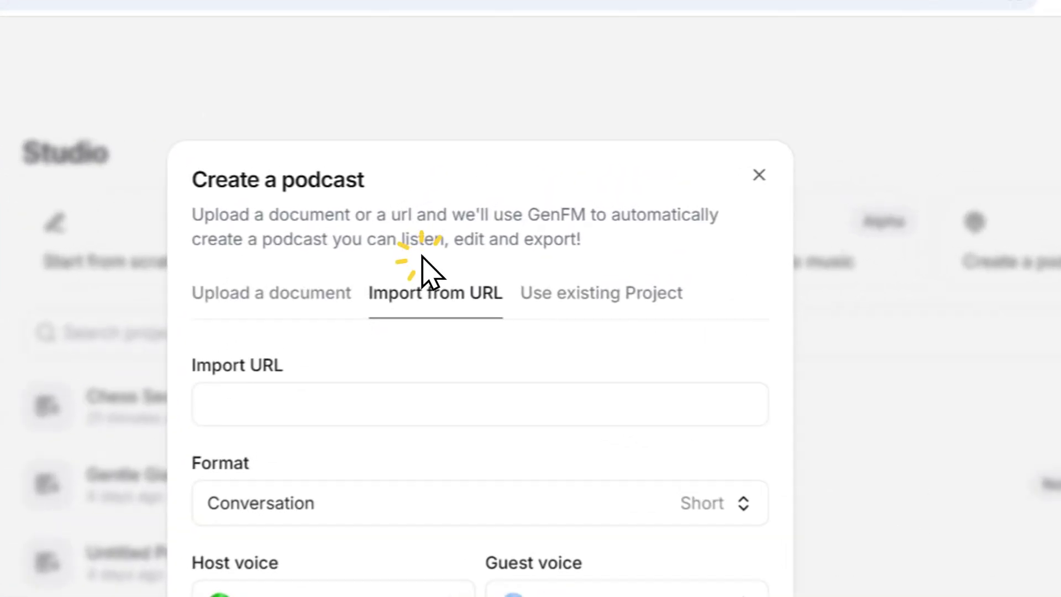
left_click(583, 217)
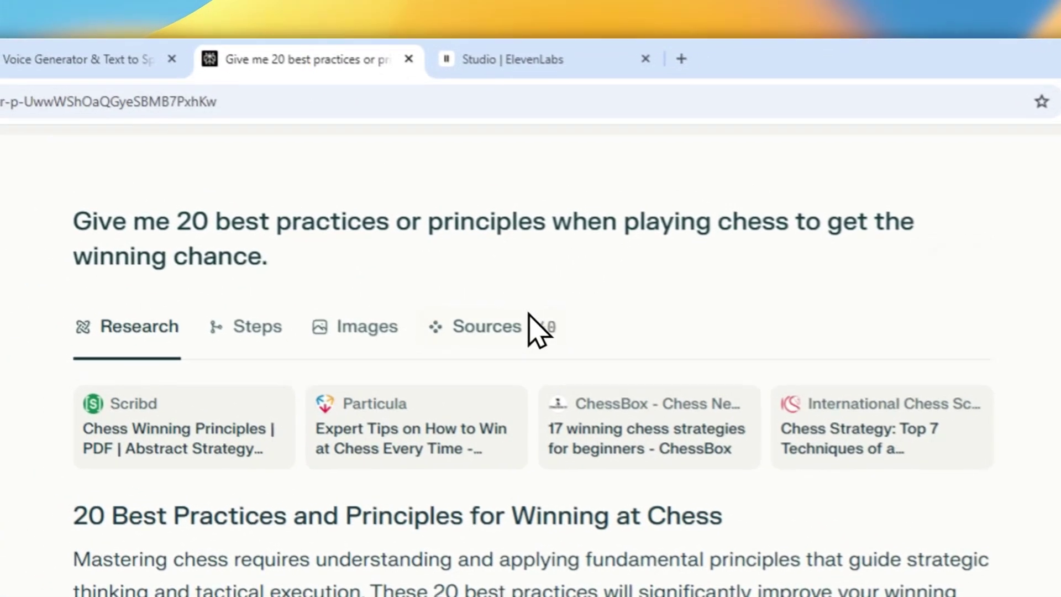
Scroll through Perplexity's answer on 20 chess best practices.
scroll(602, 309, "down", 1)
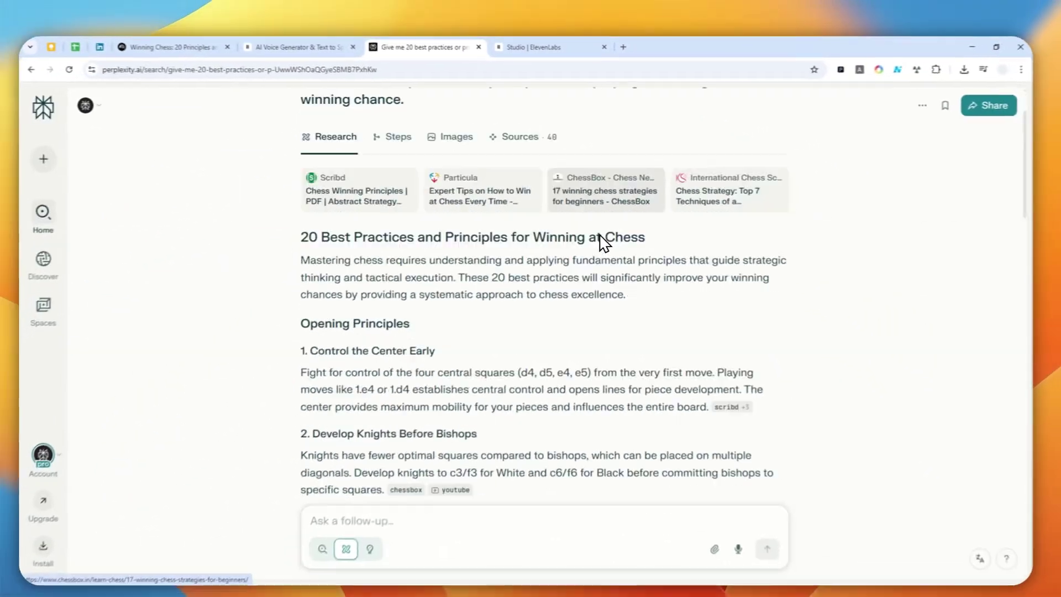
scroll(603, 240, "down", 10)
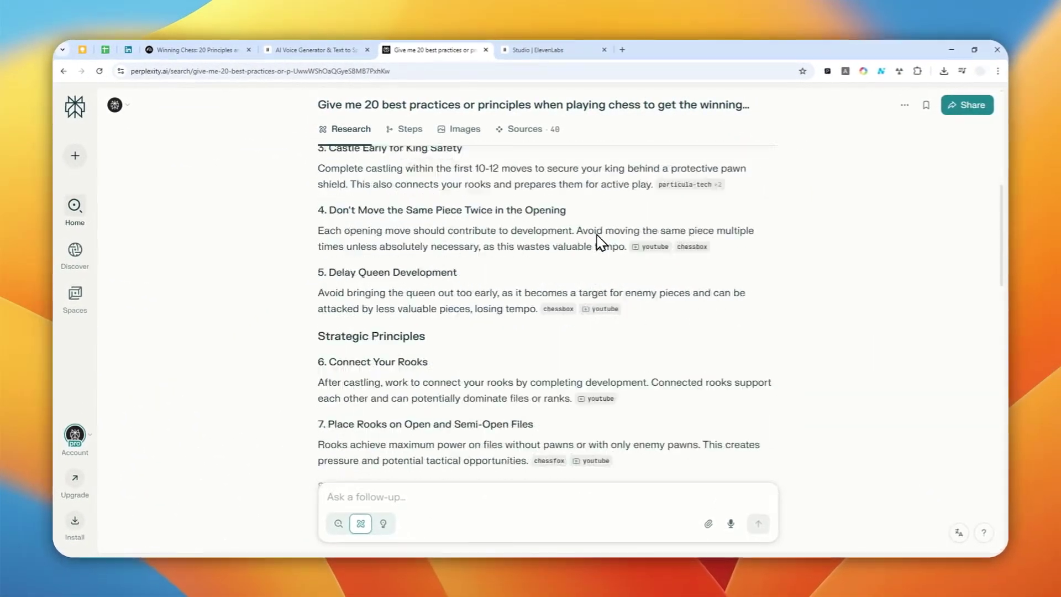
scroll(575, 243, "down", 2)
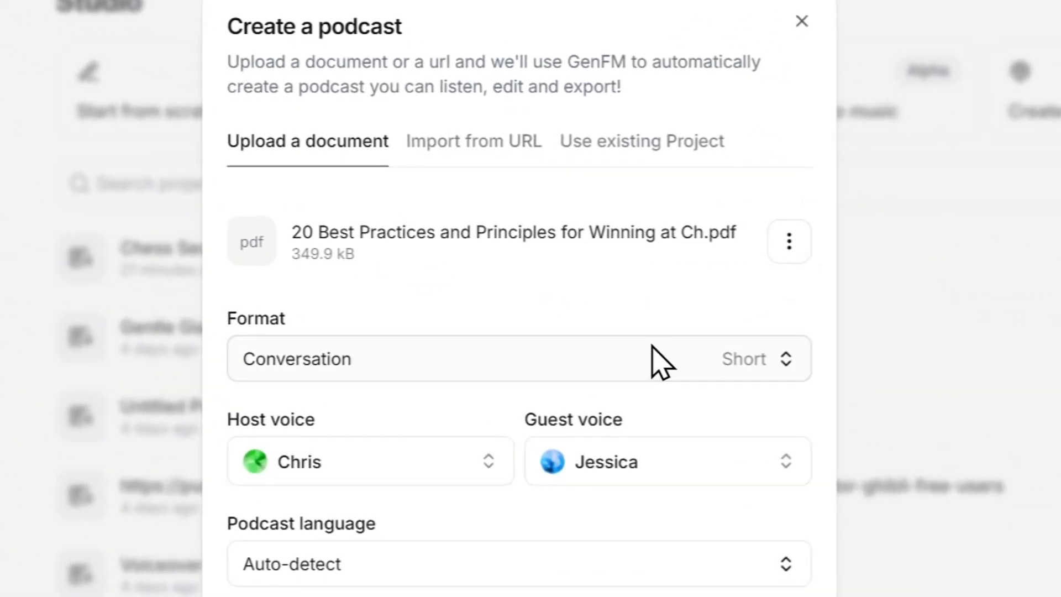
Set the podcast format to Conversation with Default duration, after briefly trying Bulletin.
left_click(437, 359)
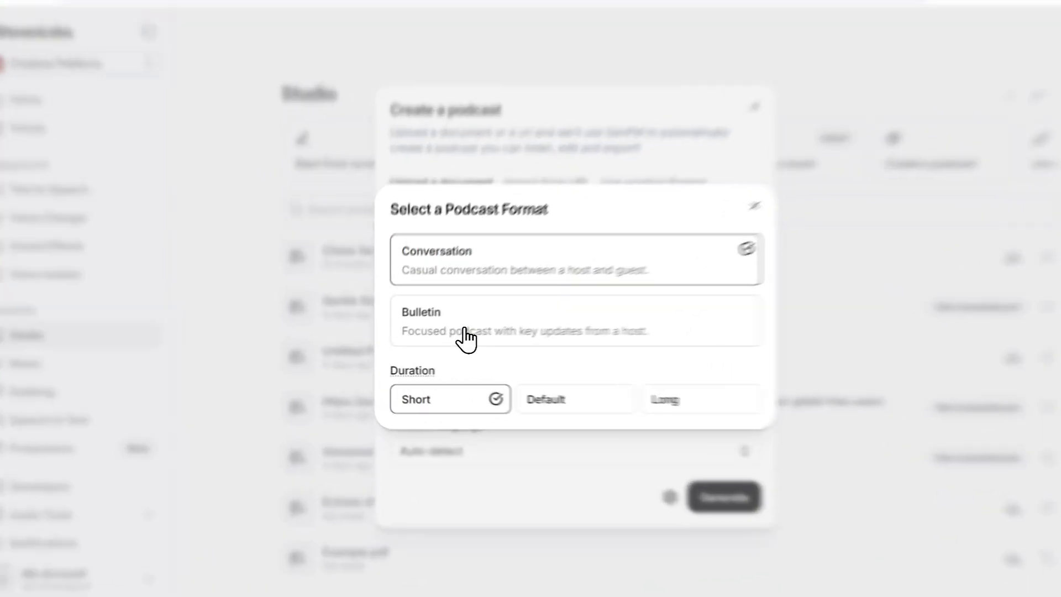
left_click(440, 337)
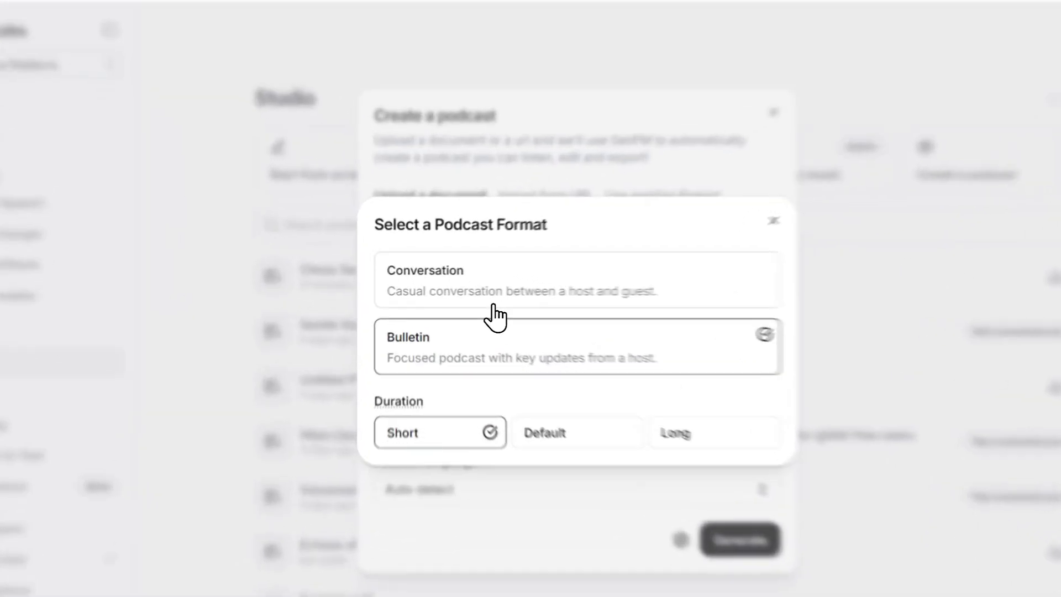
left_click(469, 296)
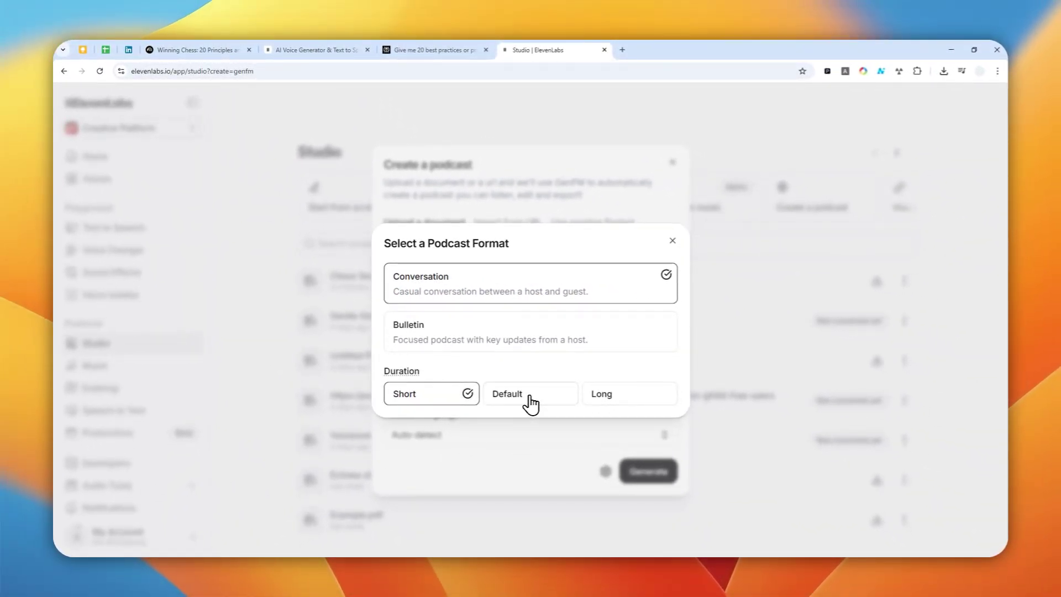
left_click(511, 397)
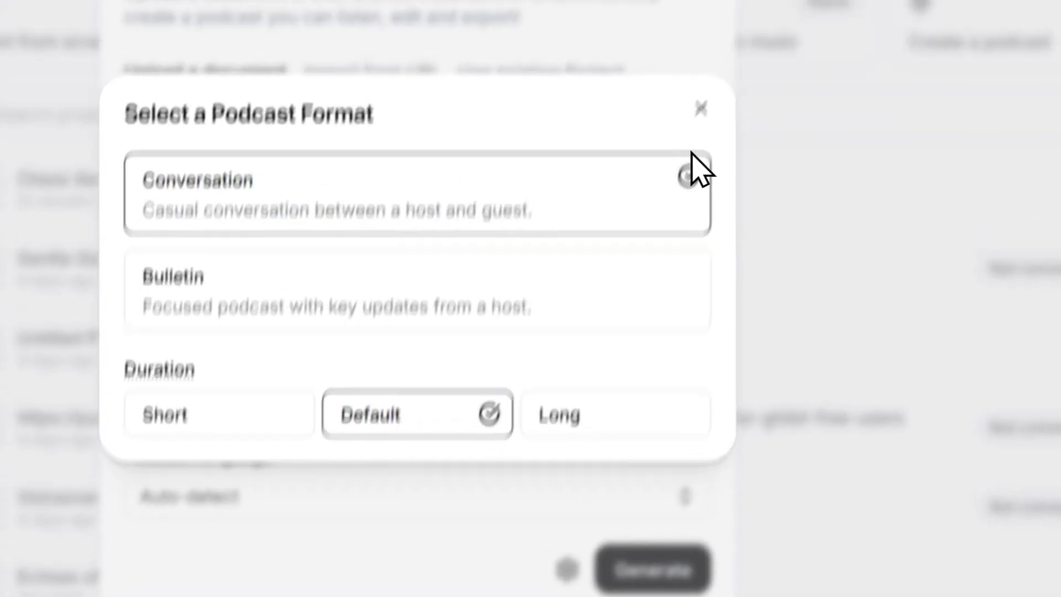
left_click(701, 109)
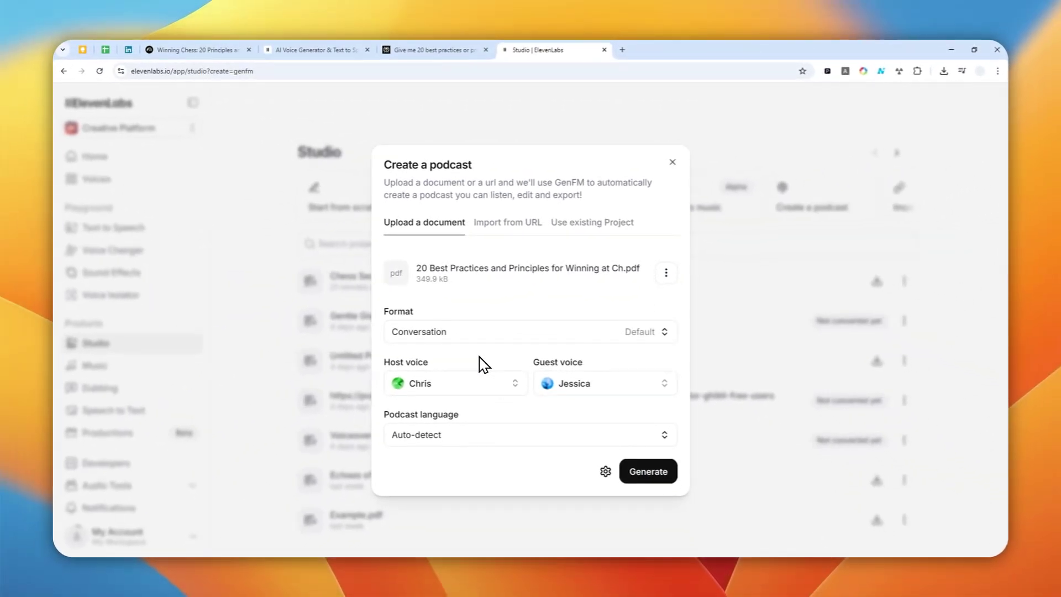
Browse the host voice list and keep Chris as the host.
left_click(479, 384)
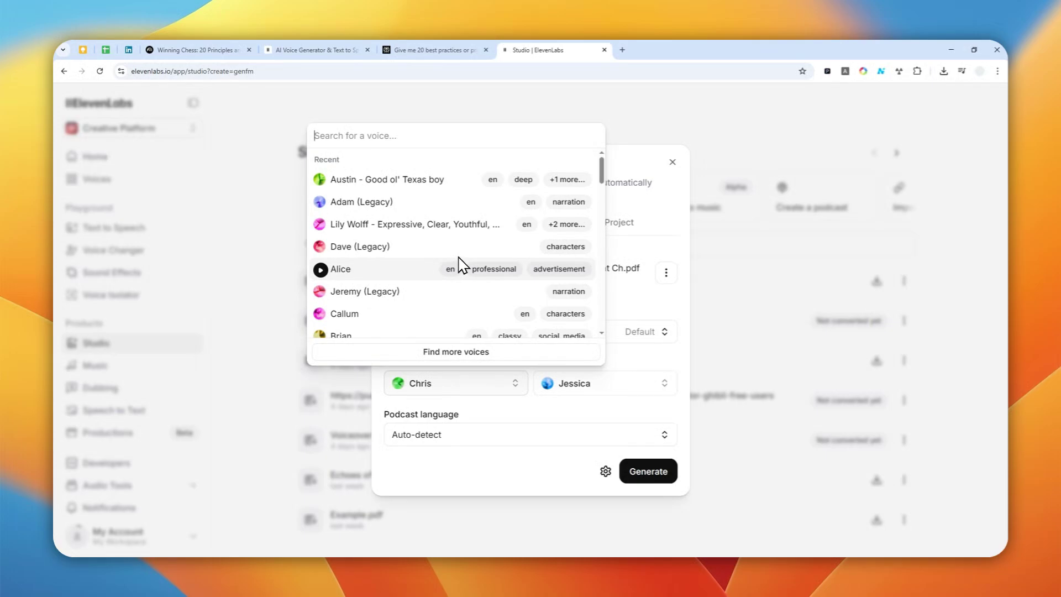
scroll(457, 271, "down", 5)
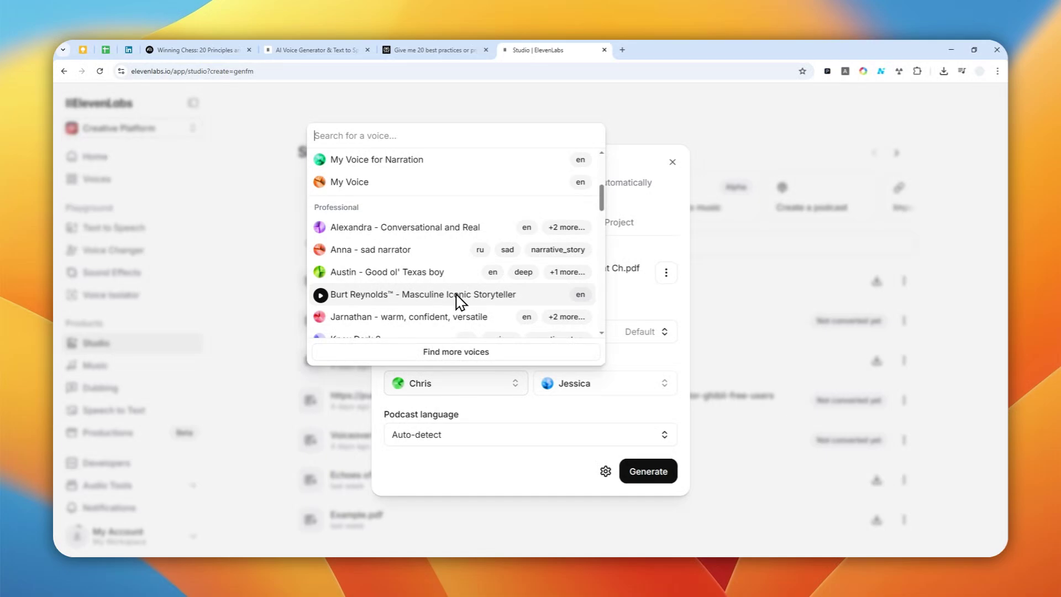
scroll(457, 304, "down", 2)
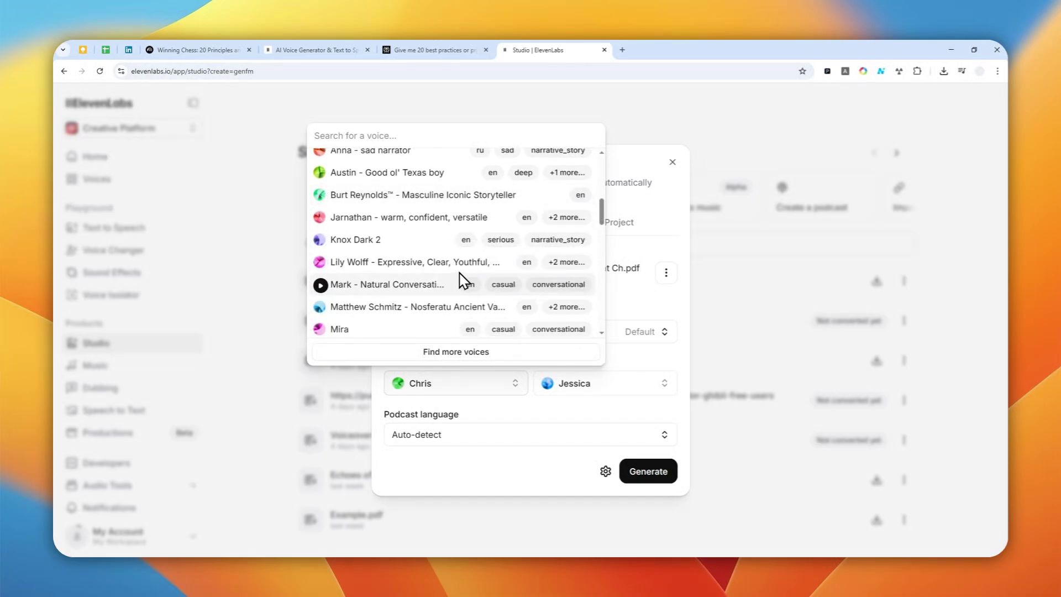
scroll(470, 285, "down", 2)
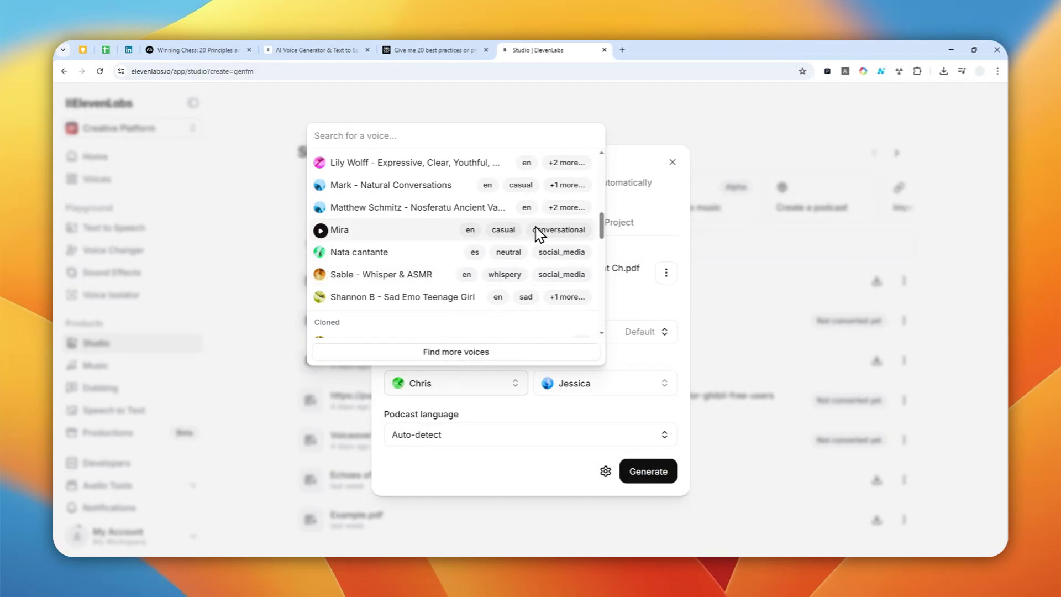
scroll(526, 253, "down", 2)
left_click(514, 376)
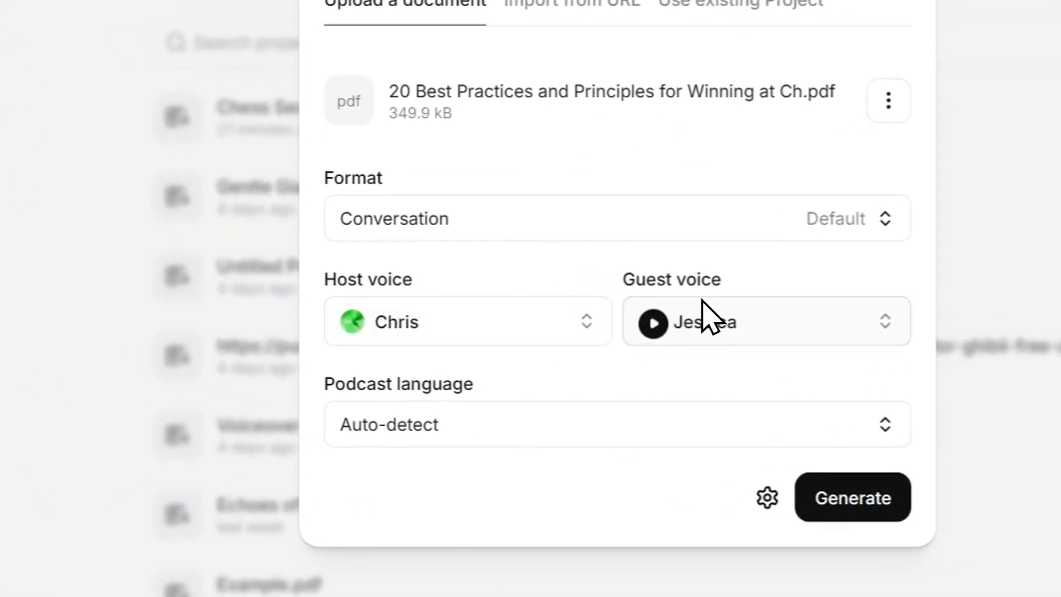
Set the podcast language to English and bring up the advanced configuration.
left_click(392, 425)
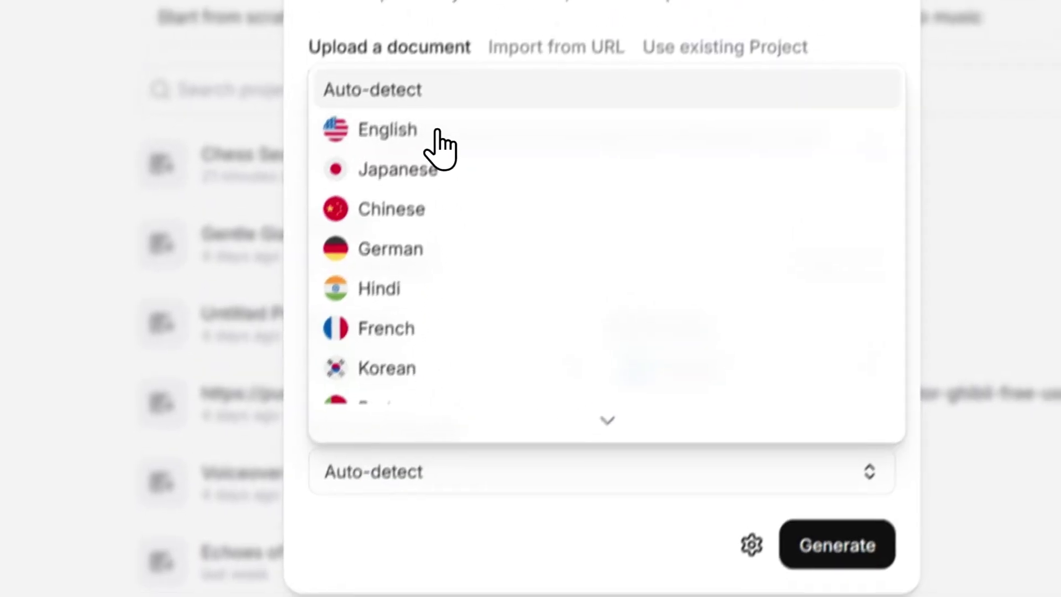
left_click(448, 80)
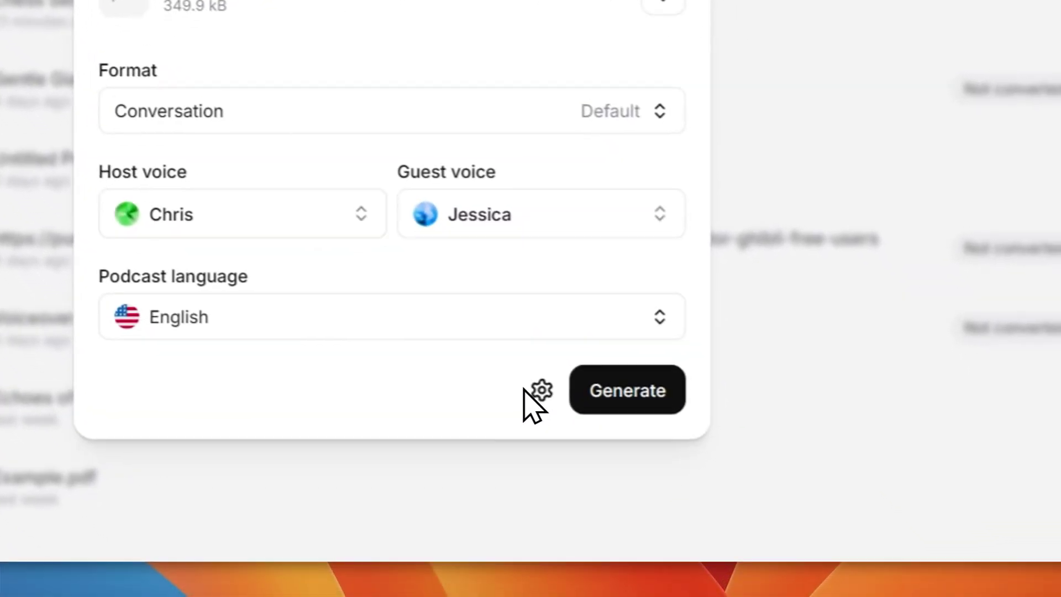
left_click(735, 590)
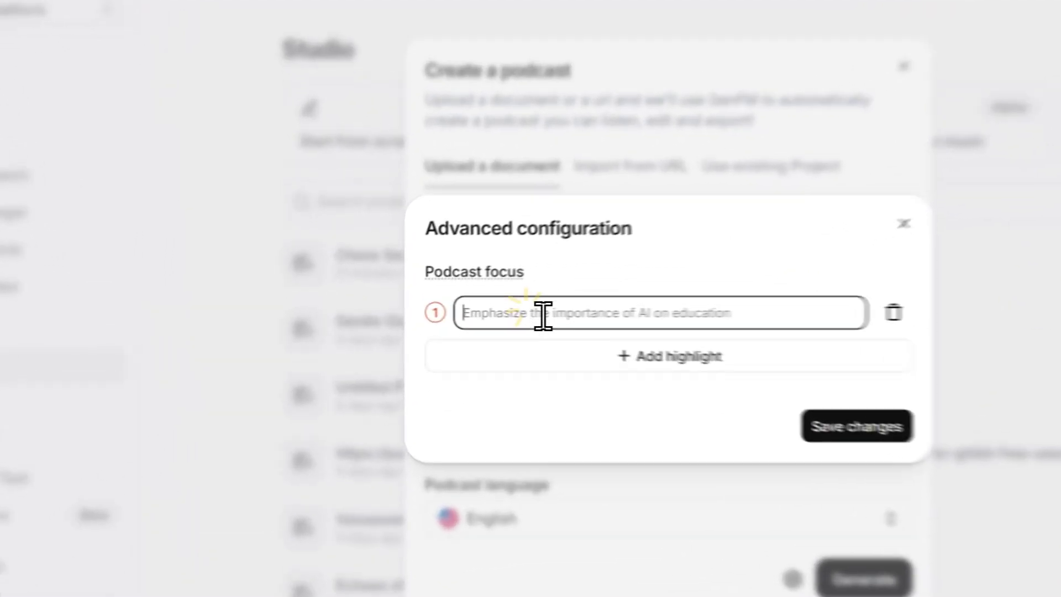
Add 'More beginner friendly' as a podcast focus highlight and save the settings.
left_click(459, 312)
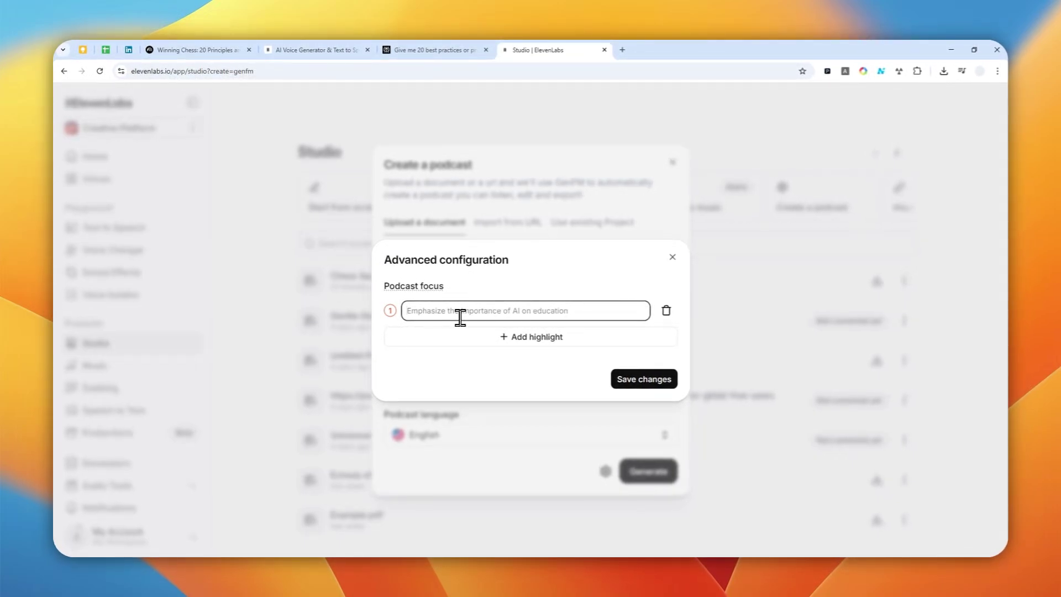
type("More beginner friendl")
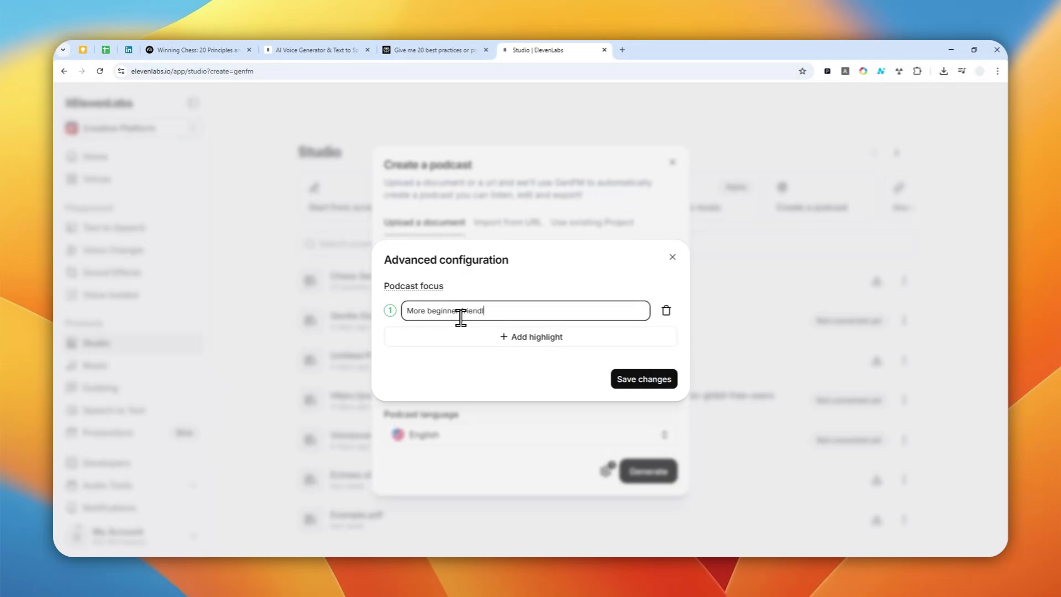
type("y")
left_click(559, 335)
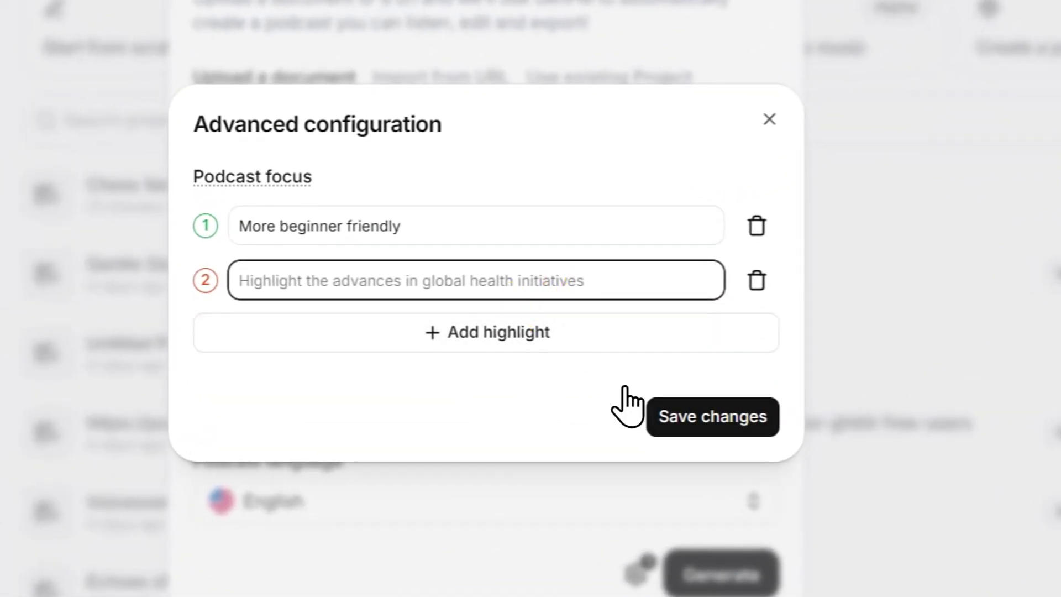
left_click(672, 415)
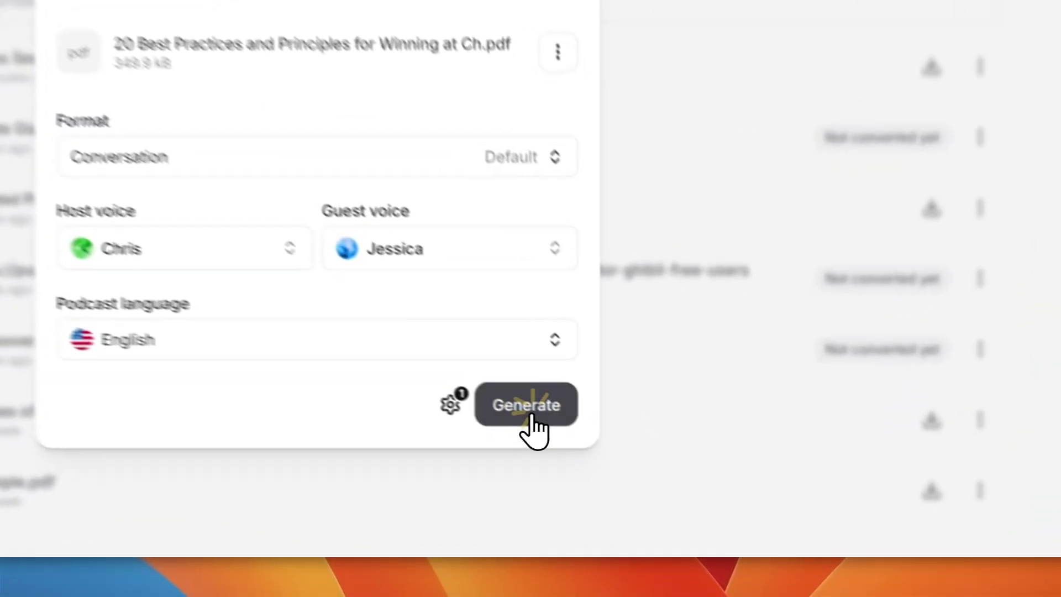
Generate the podcast from the chess PDF into a new Studio project.
left_click(648, 471)
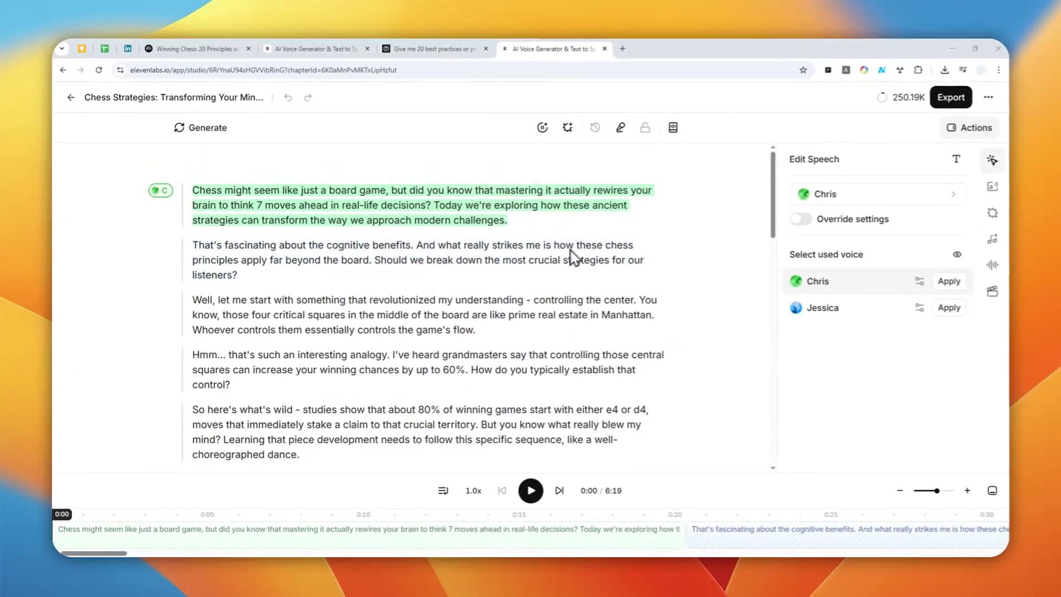
Review the generated script with each paragraph's speaker shown, returning to the top.
scroll(410, 238, "down", 2)
scroll(431, 304, "down", 12)
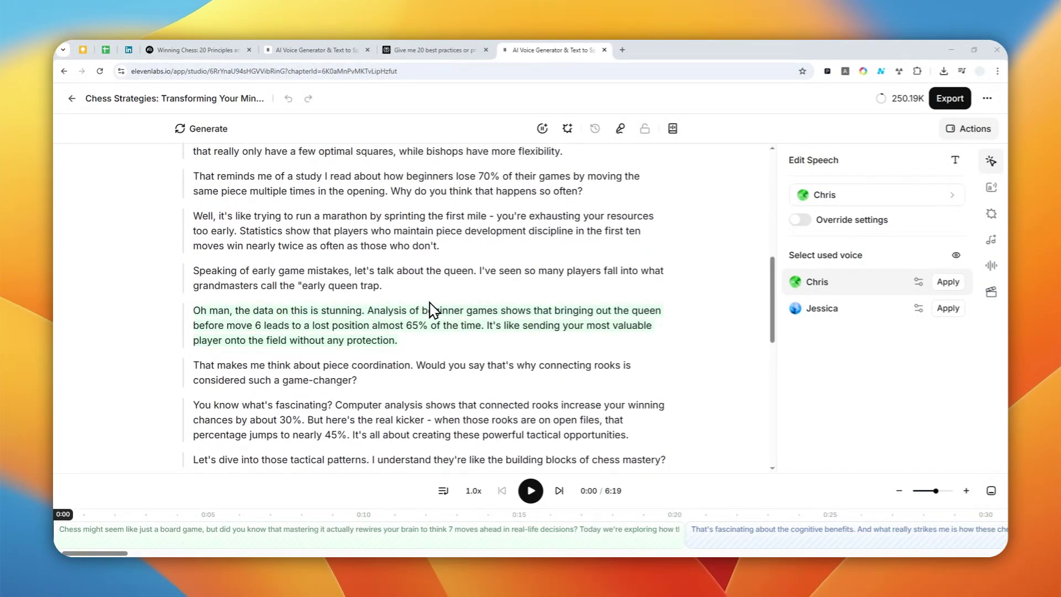
scroll(437, 303, "down", 3)
scroll(459, 276, "up", 20)
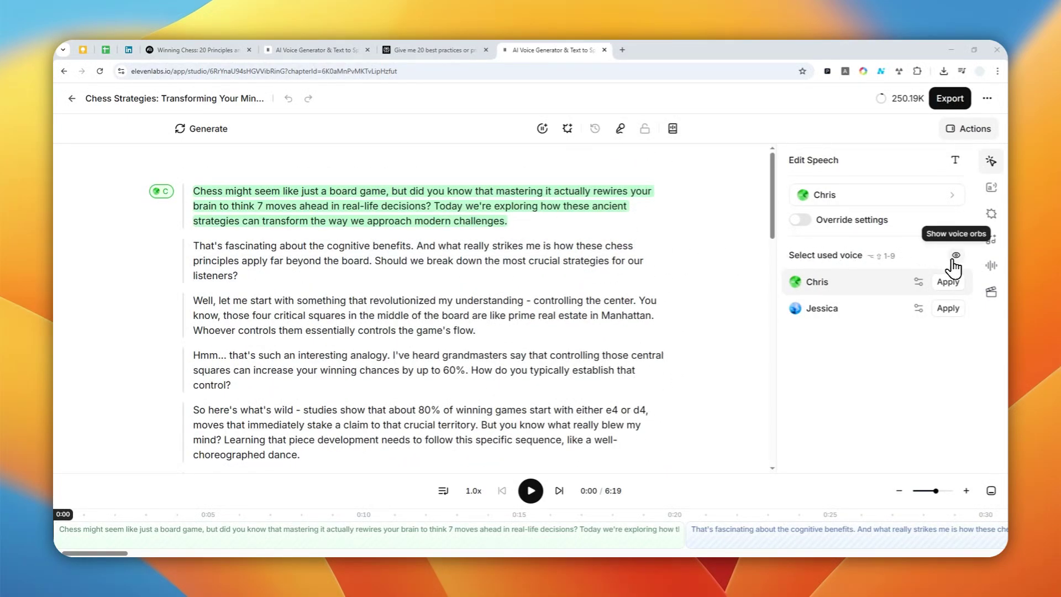
left_click(955, 256)
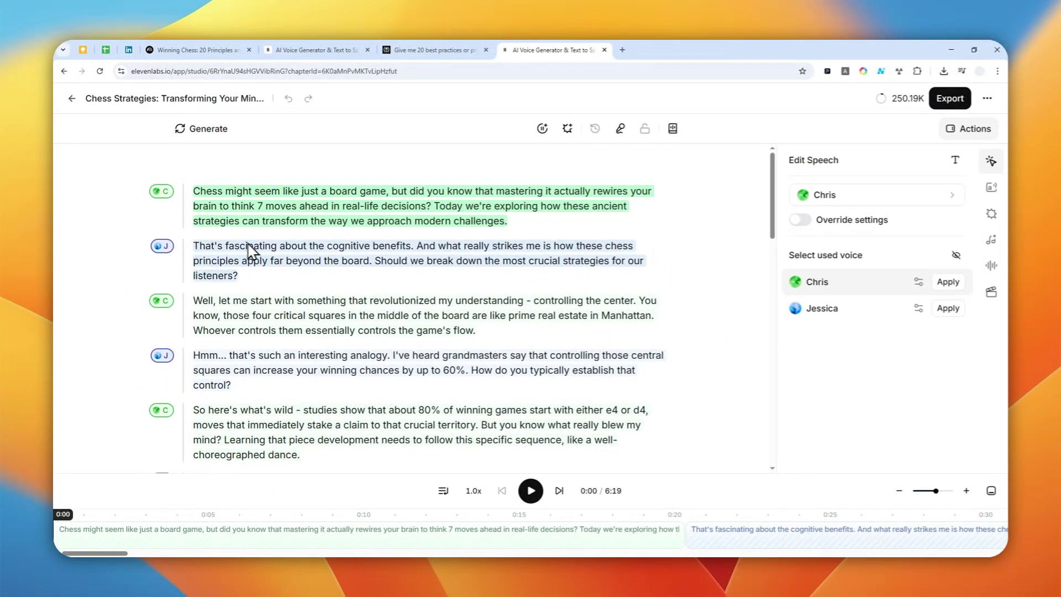
scroll(303, 247, "down", 3)
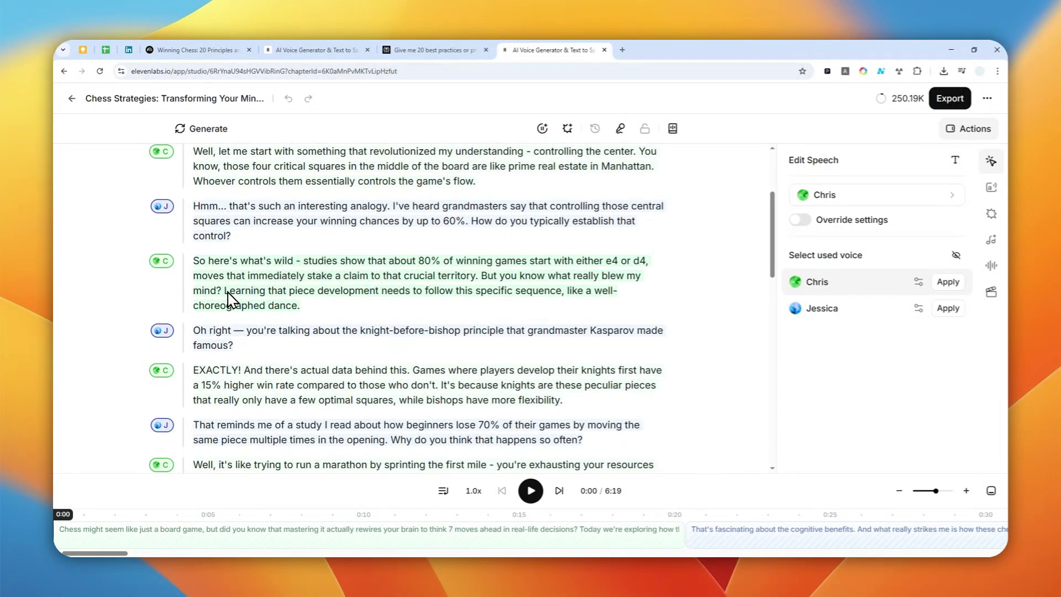
scroll(393, 319, "up", 3)
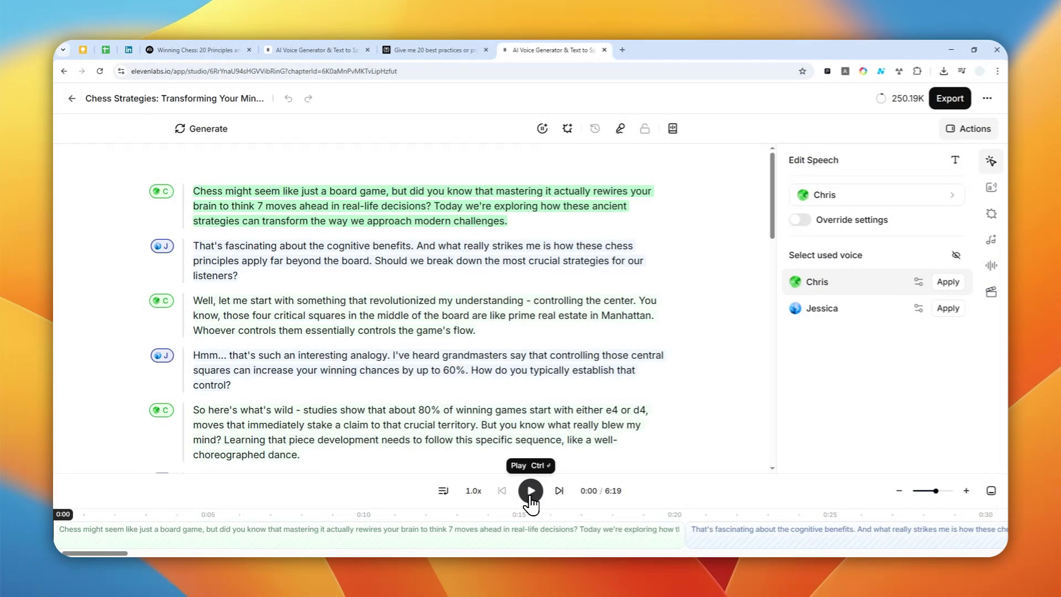
key("XF86AudioLowerVolume")
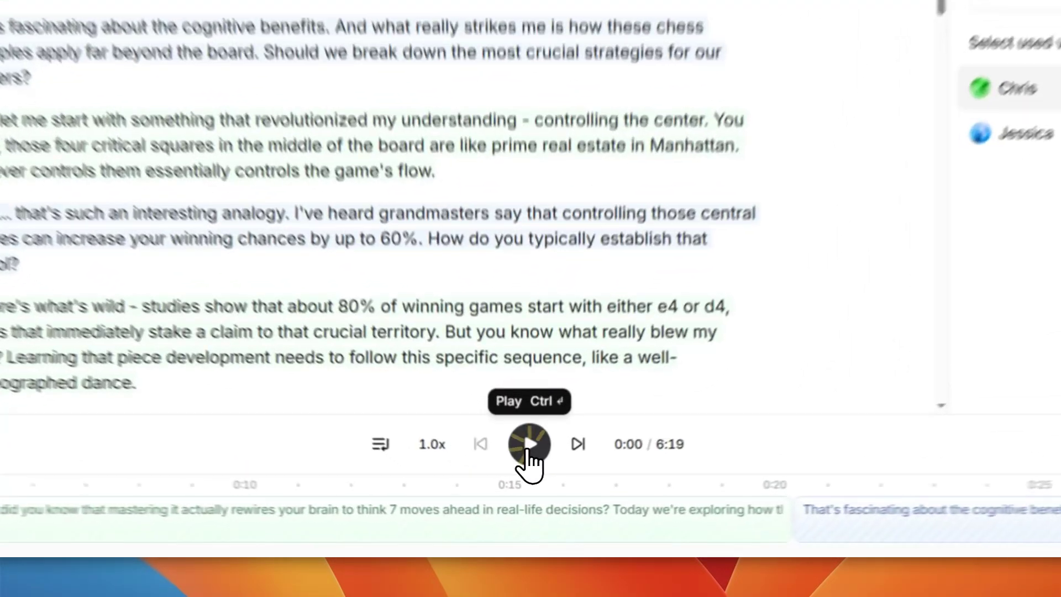
Play the podcast from the beginning and pause it at 0:09.
left_click(531, 492)
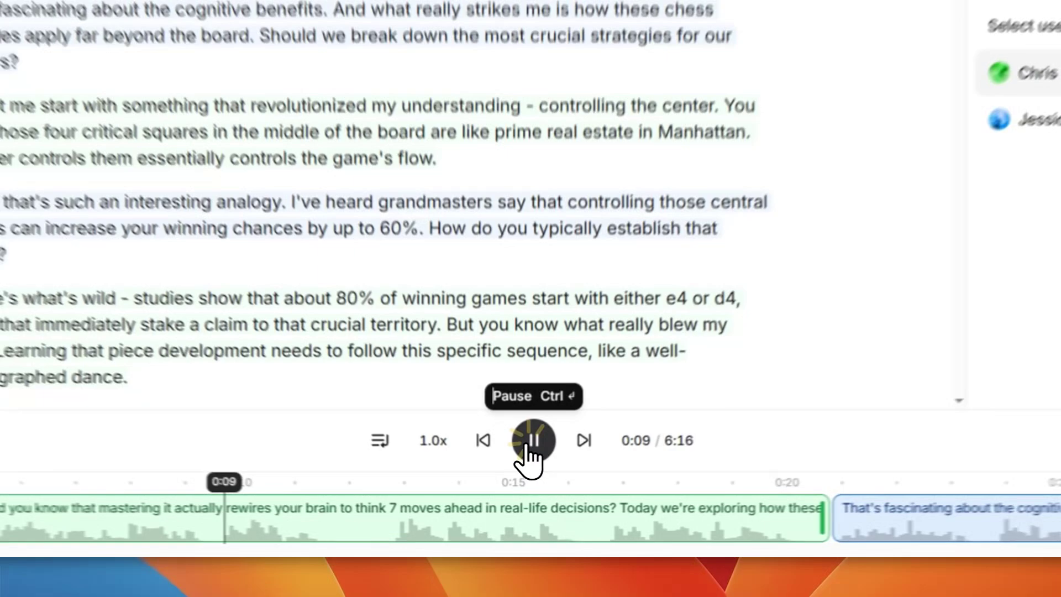
left_click(529, 492)
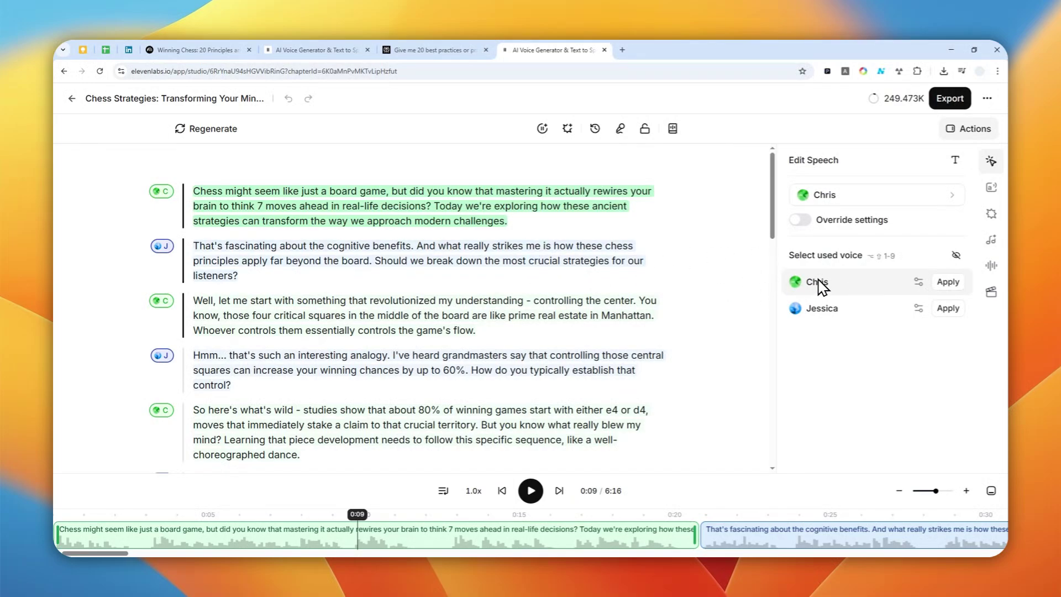
Raise Chris's voice speed from 0.70 to about 1.09 in his voice settings.
left_click(918, 282)
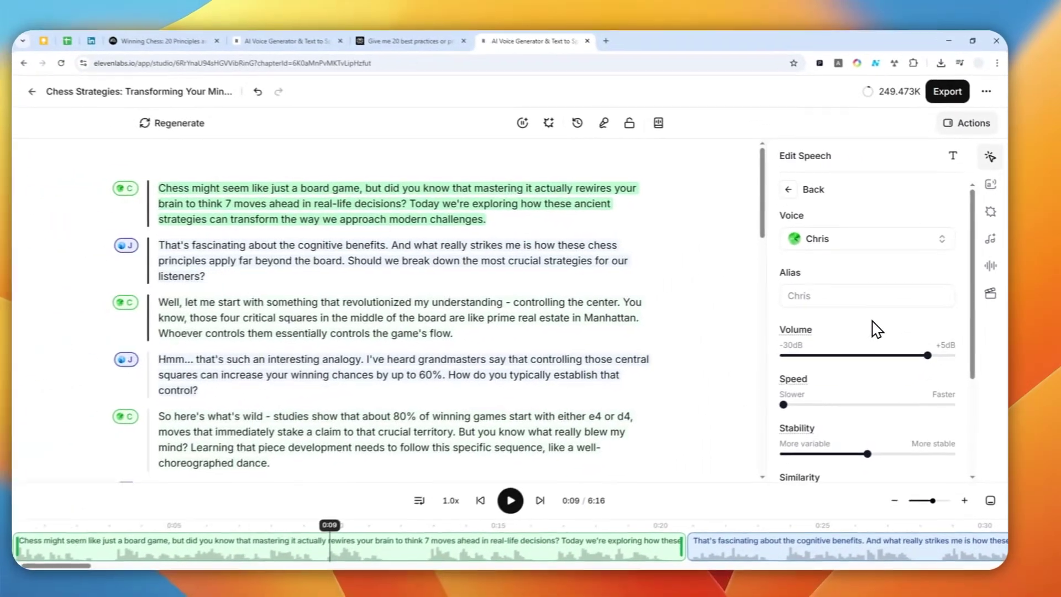
scroll(842, 313, "down", 3)
mouse_move(793, 300)
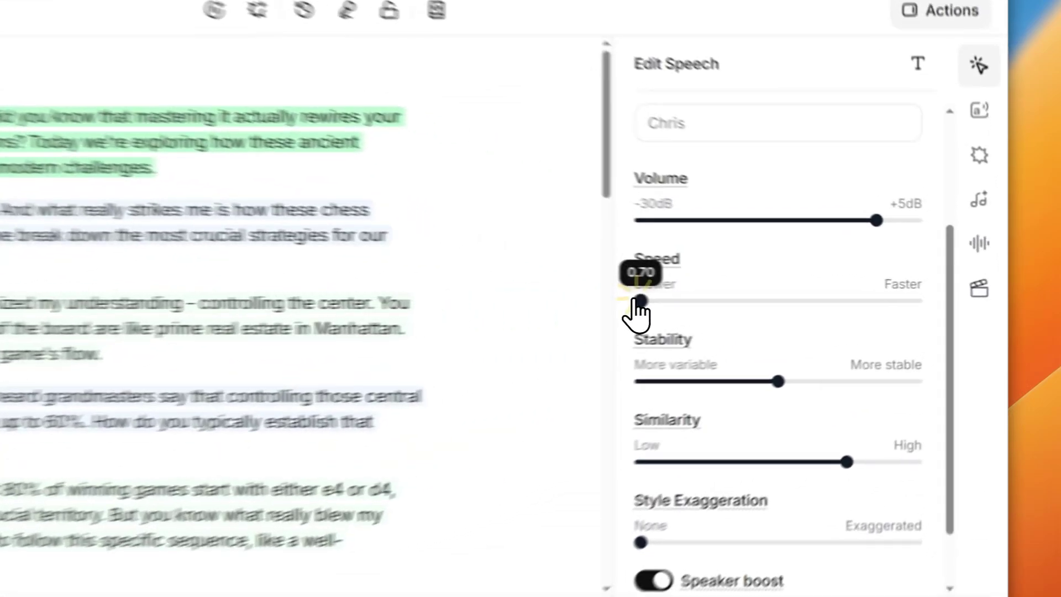
left_click_drag(793, 301, 922, 301)
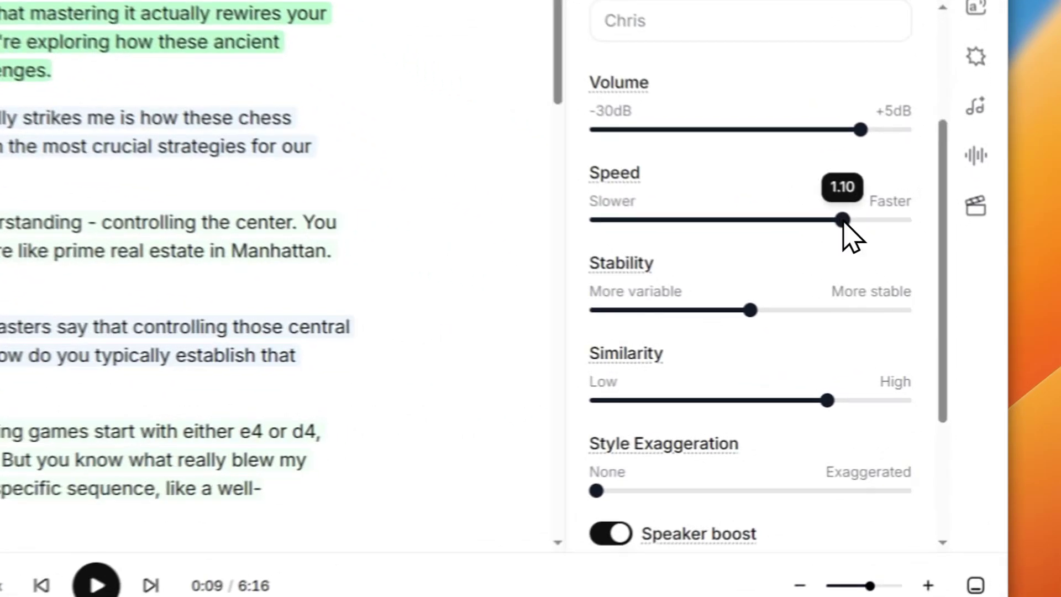
scroll(894, 335, "down", 2)
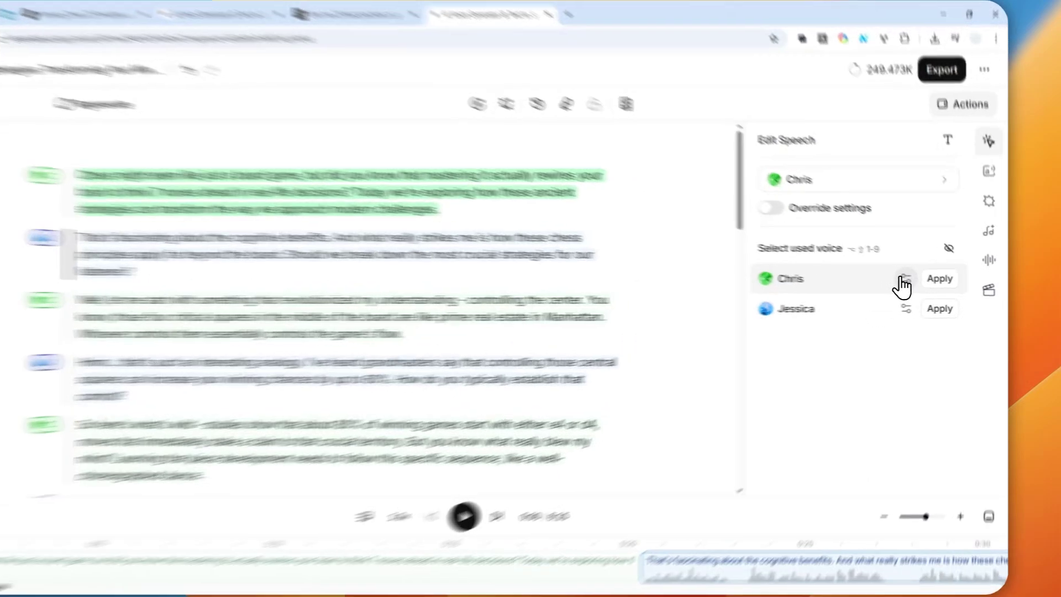
left_click(917, 280)
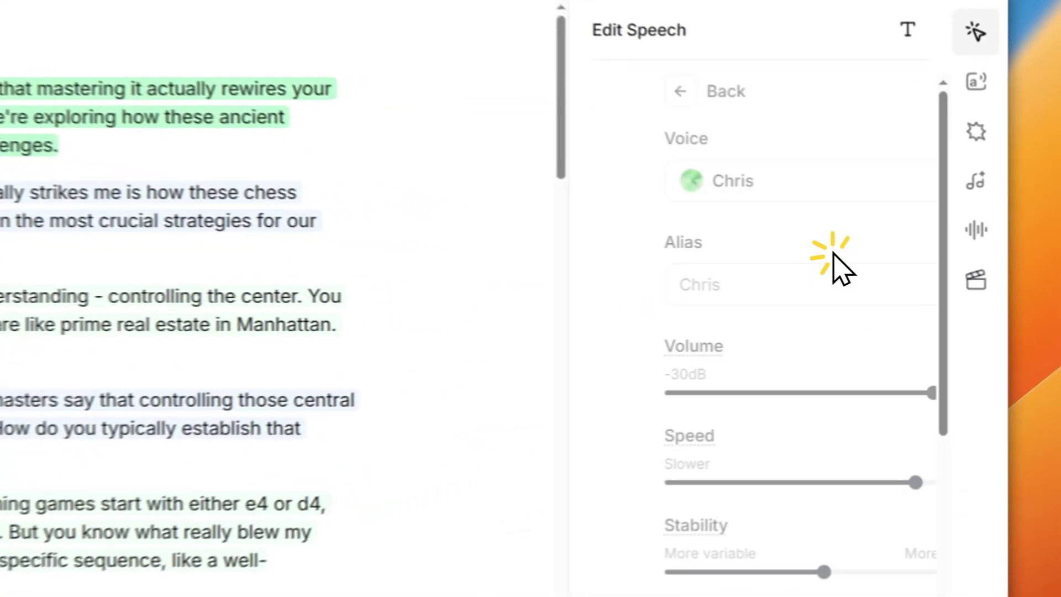
left_click(765, 182)
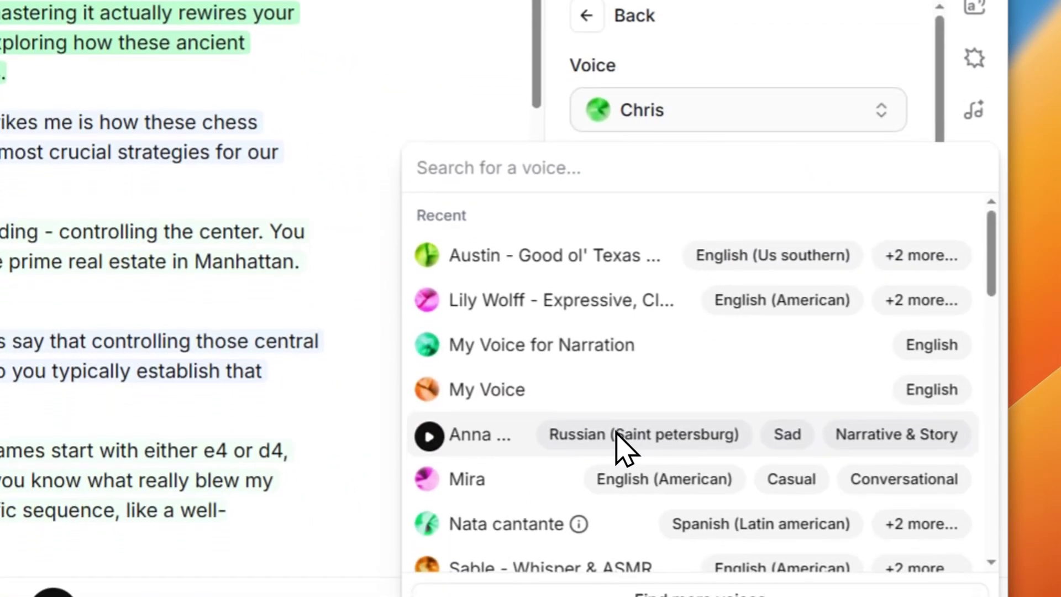
left_click(587, 16)
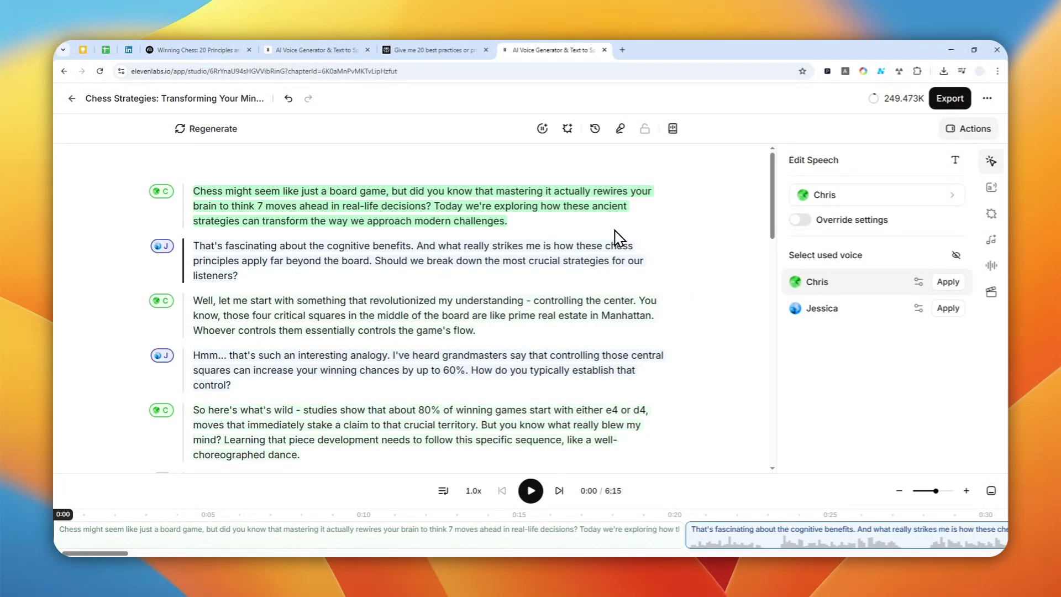
Play the opening with Chris's faster narration, pause at 0:09, and review Chris's voice settings.
left_click(530, 491)
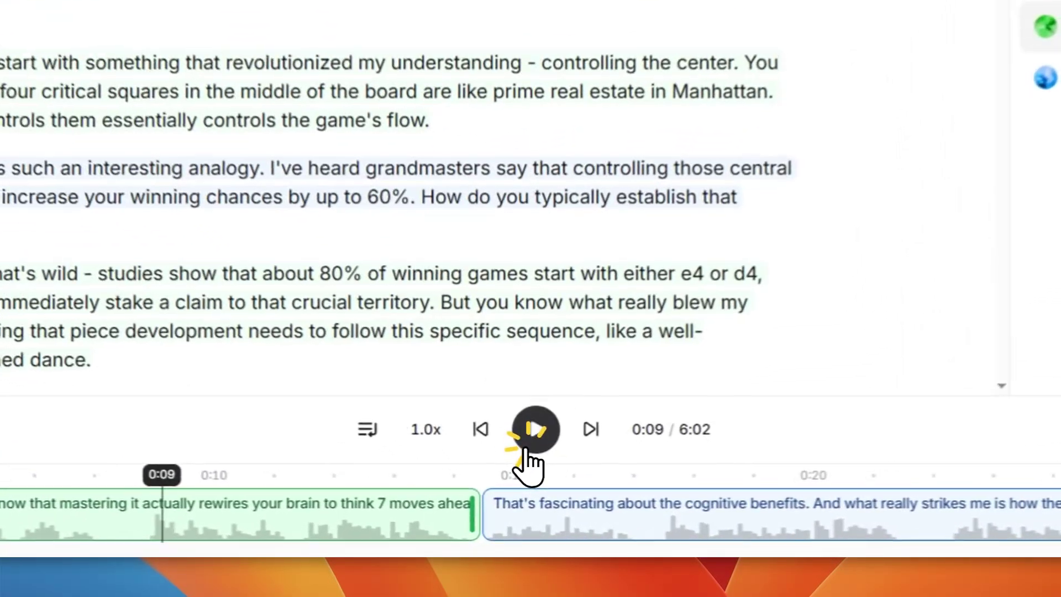
left_click(528, 495)
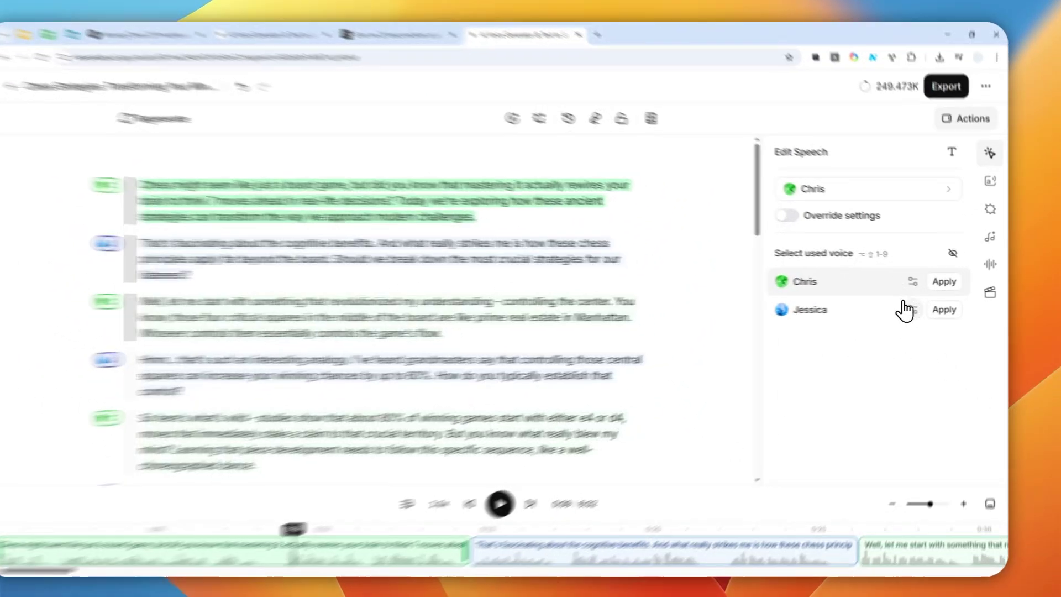
left_click(919, 281)
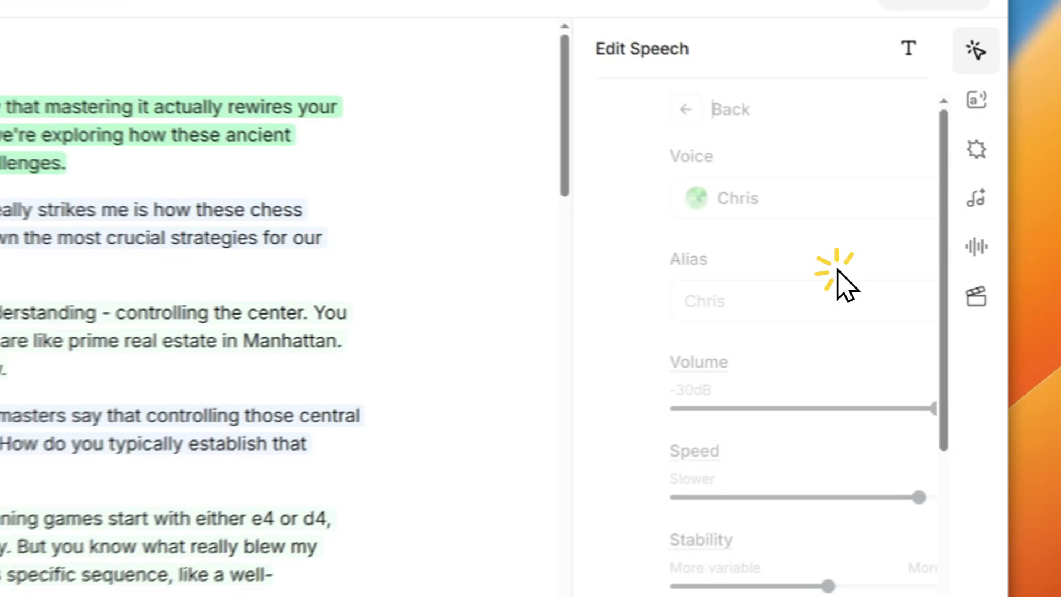
scroll(777, 415, "down", 4)
scroll(649, 298, "up", 4)
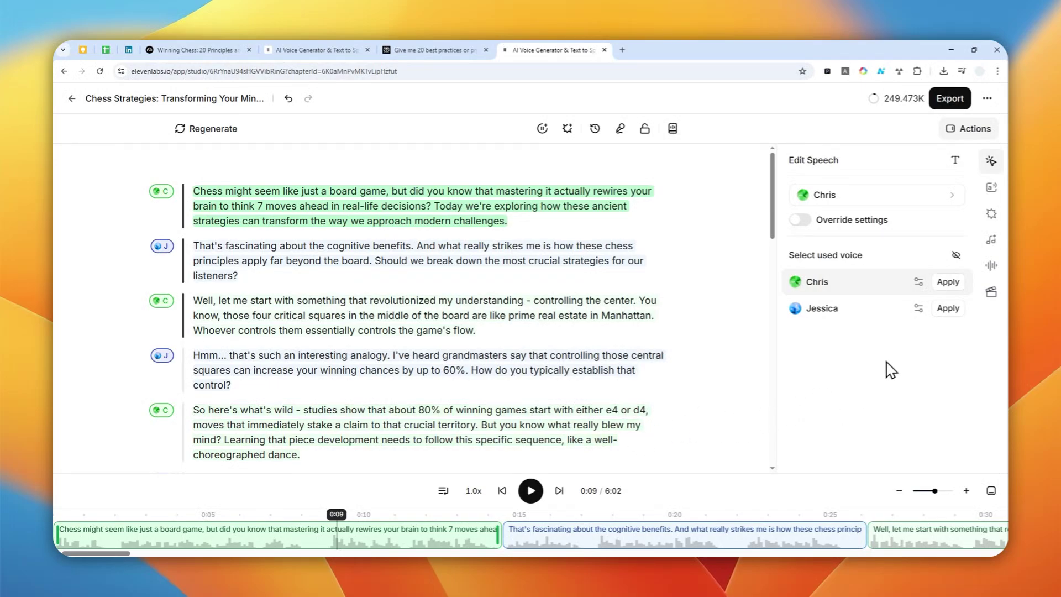
Rewind the playhead to 0:00 and add Midnight Drive Generation 1 as background music.
left_click(992, 240)
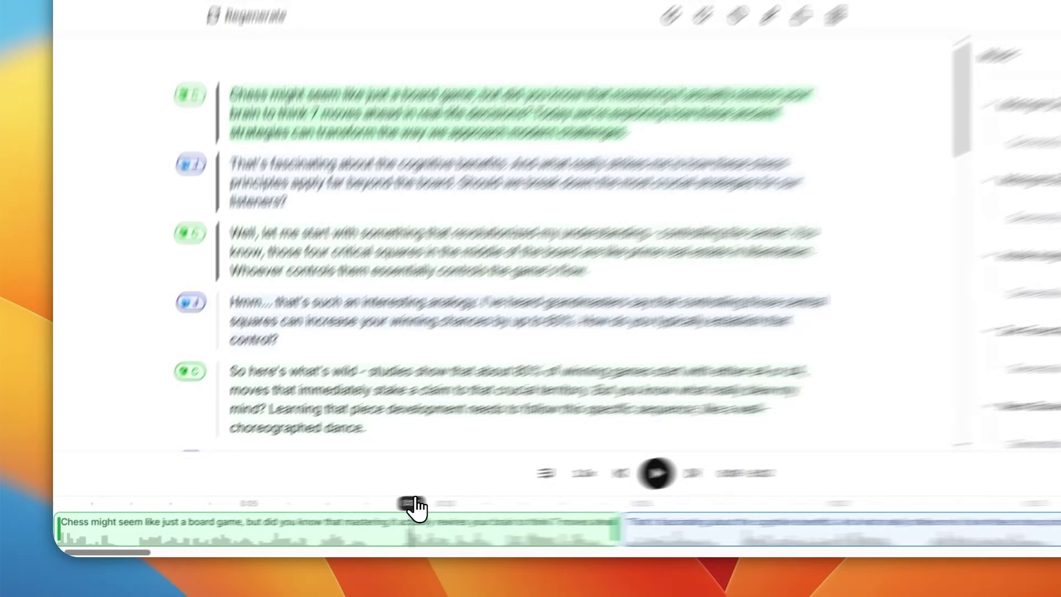
left_click_drag(336, 511, 39, 526)
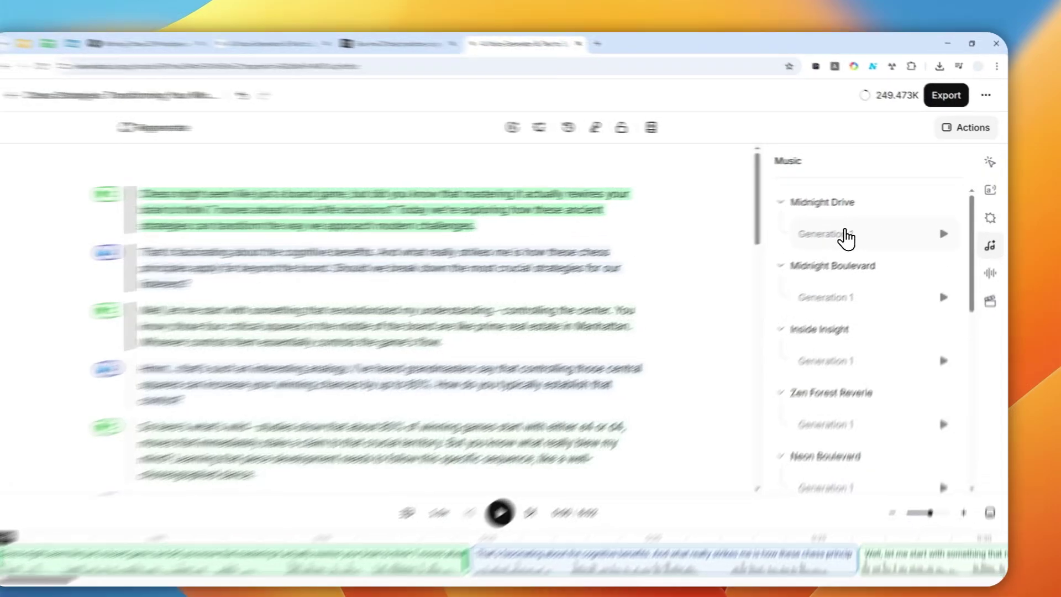
left_click(845, 236)
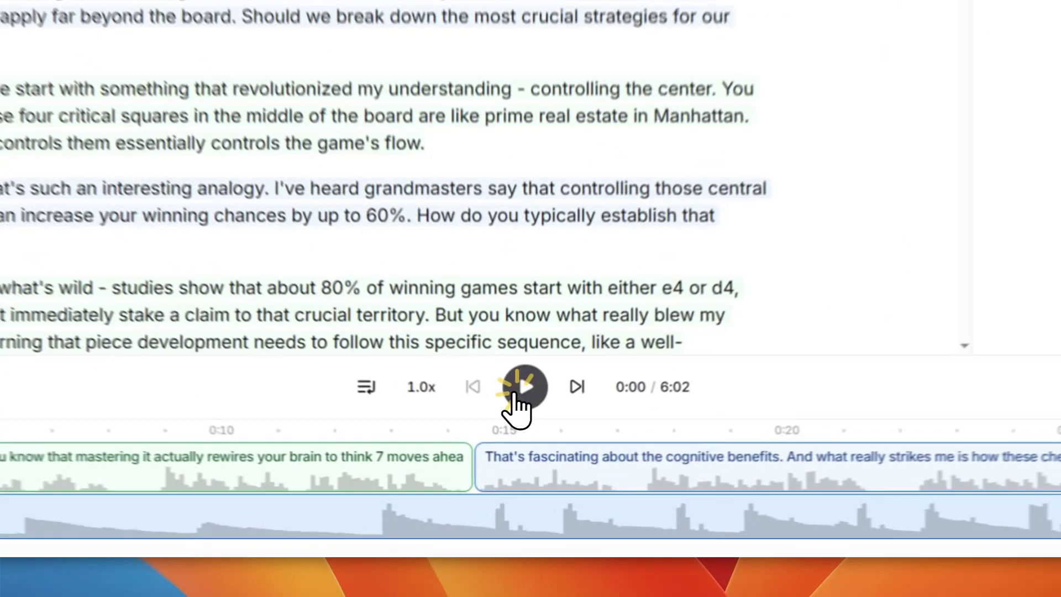
Preview the mix with Midnight Drive music, pausing at 0:07 and again at 0:25.
left_click(530, 463)
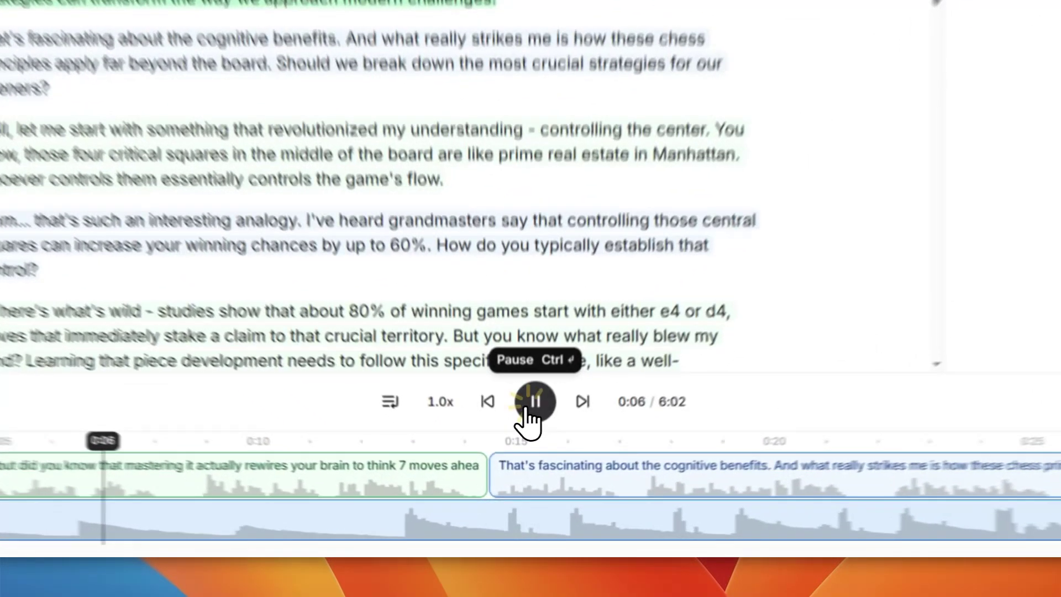
left_click(528, 467)
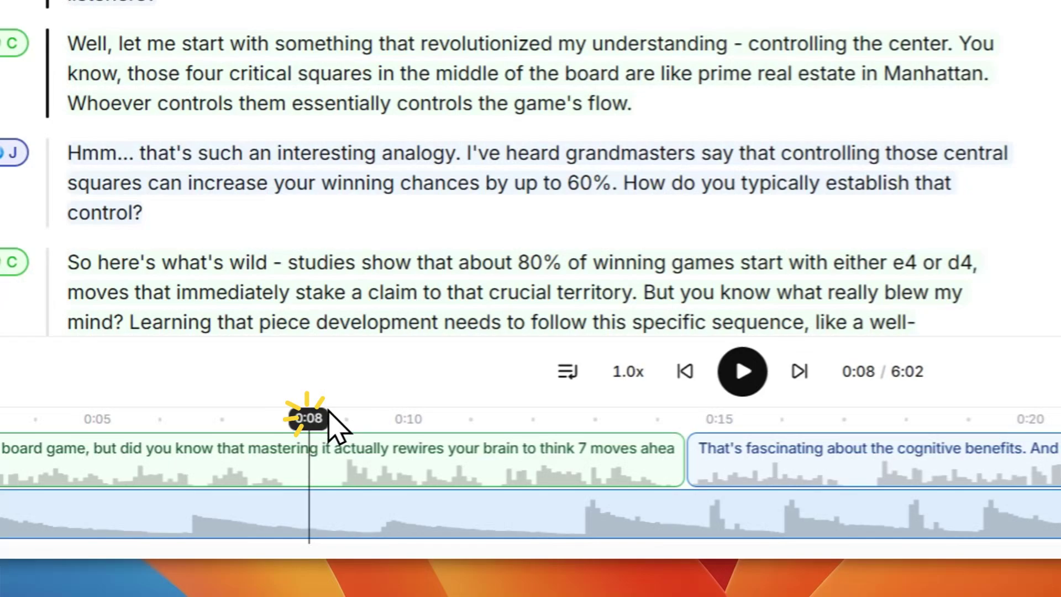
left_click(747, 370)
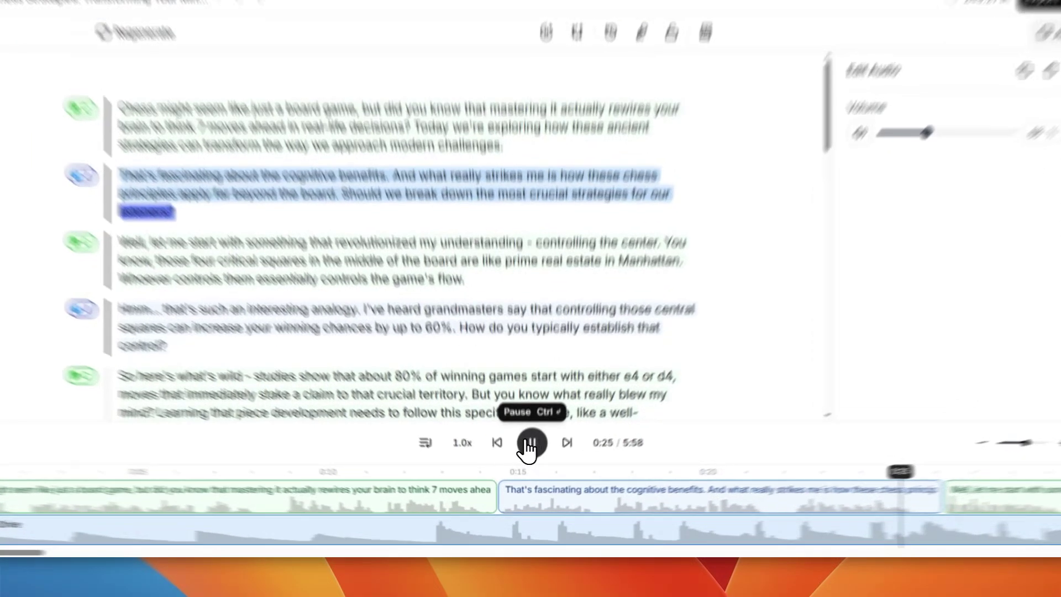
left_click(529, 464)
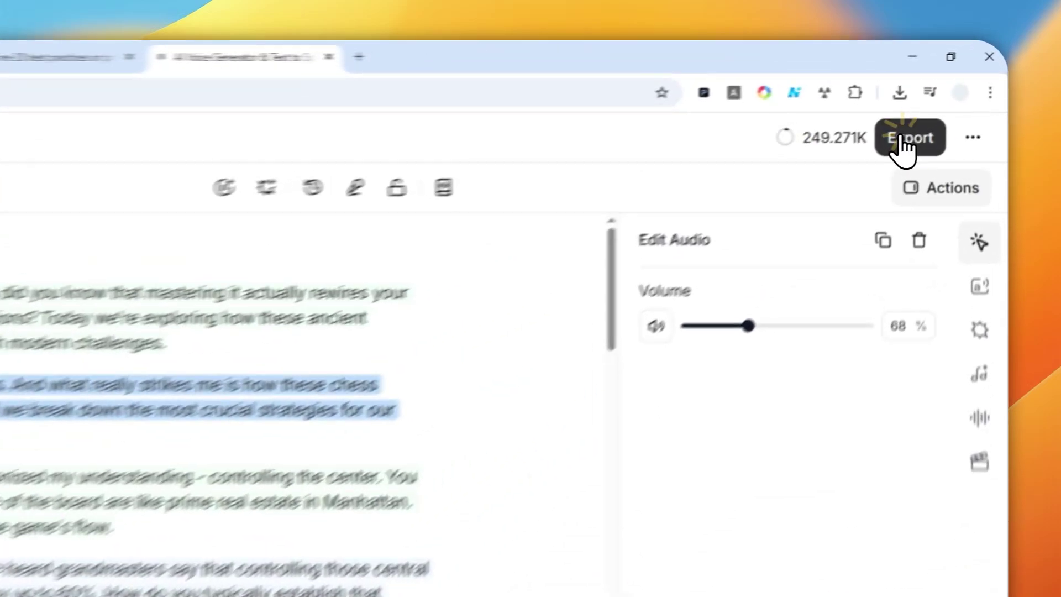
Set the export to WAV audio as a single file, then zoom the timeline out.
left_click(946, 98)
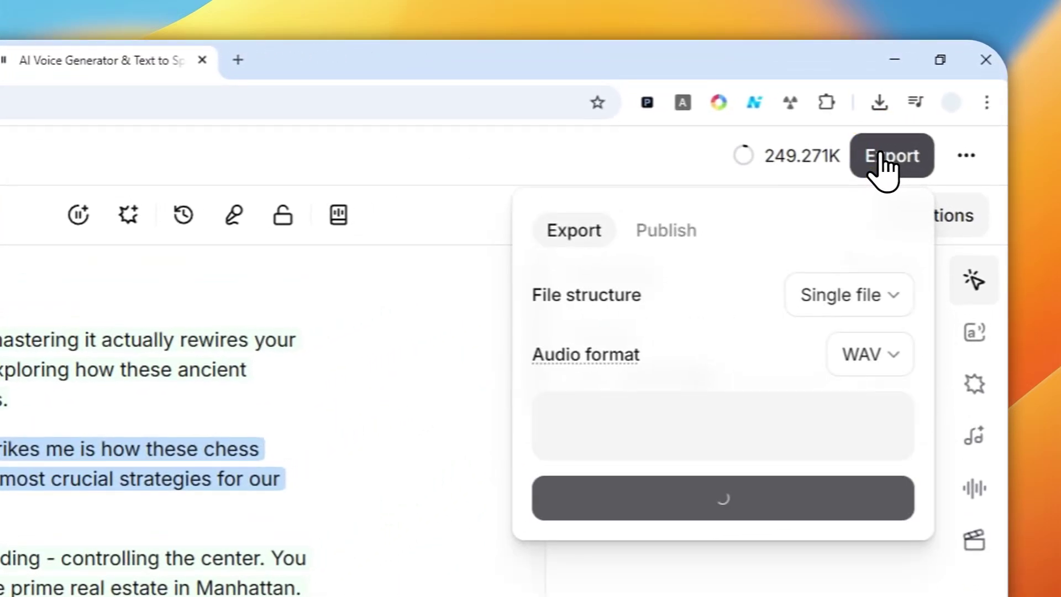
left_click(873, 357)
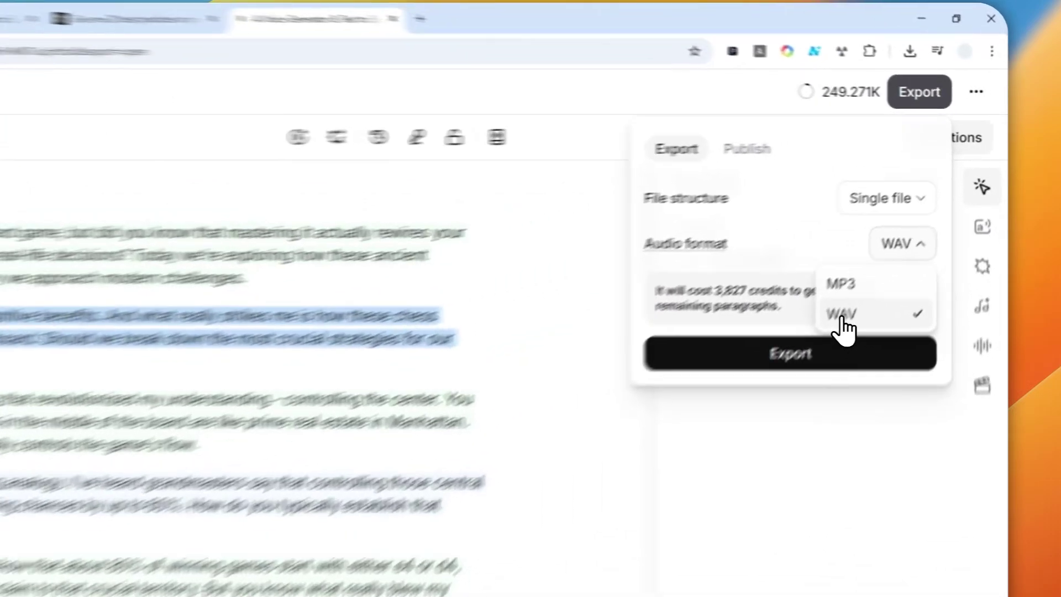
left_click(898, 246)
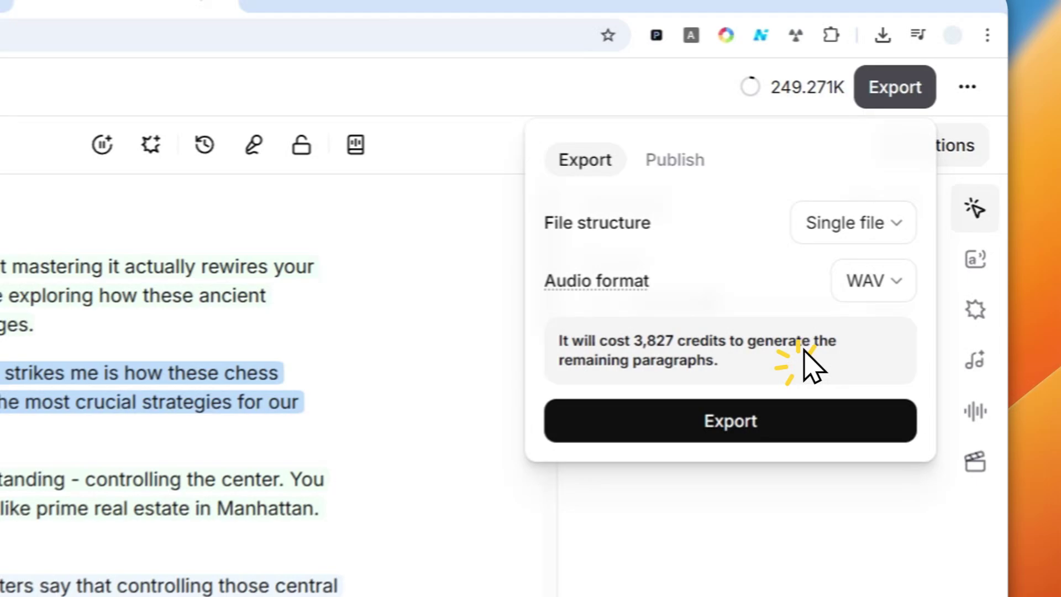
left_click(834, 232)
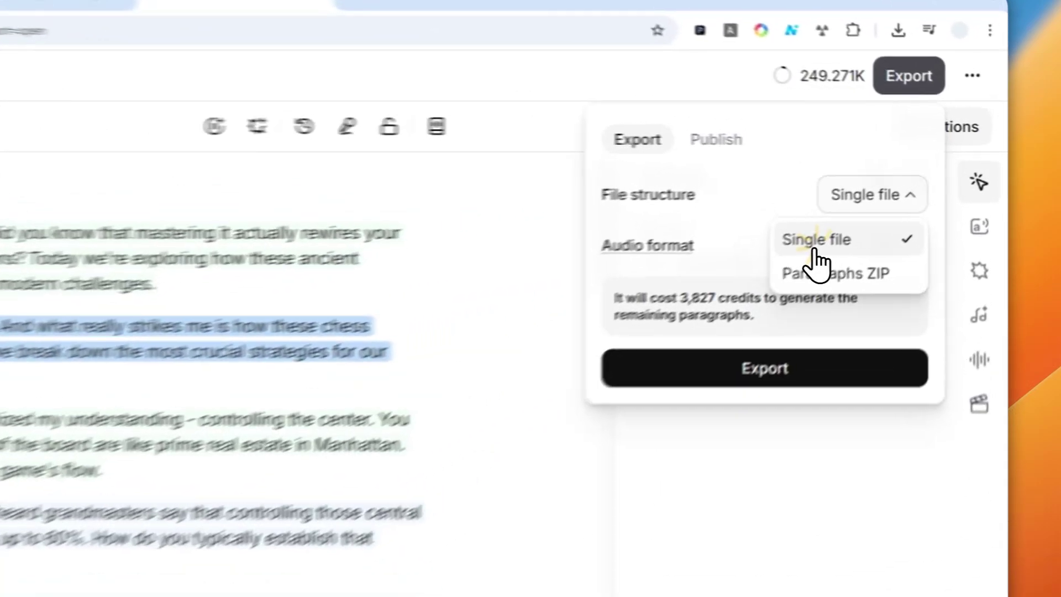
left_click(896, 195)
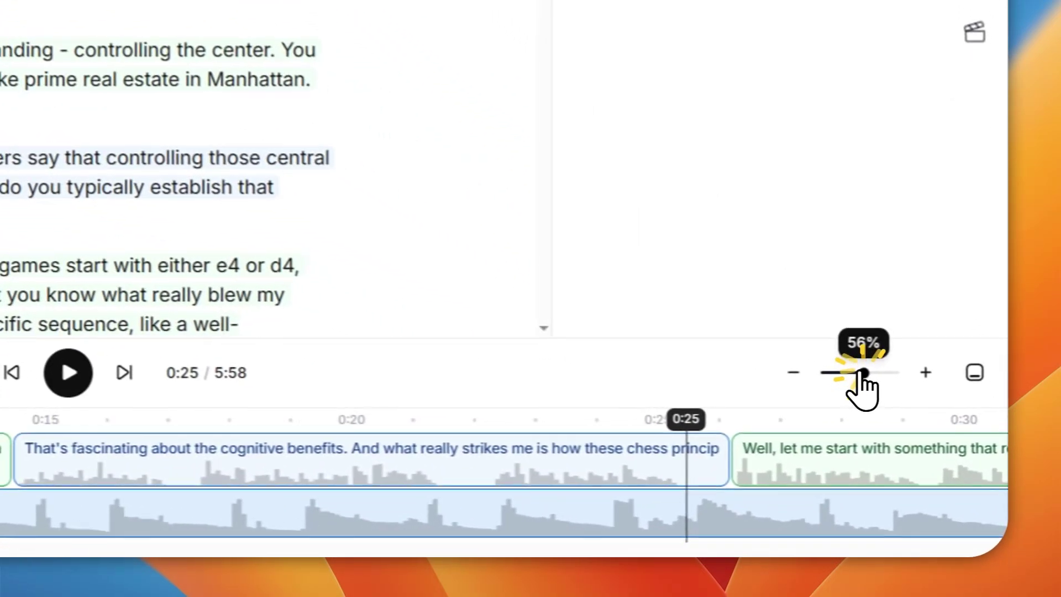
left_click_drag(934, 464, 922, 462)
left_click_drag(838, 370, 823, 358)
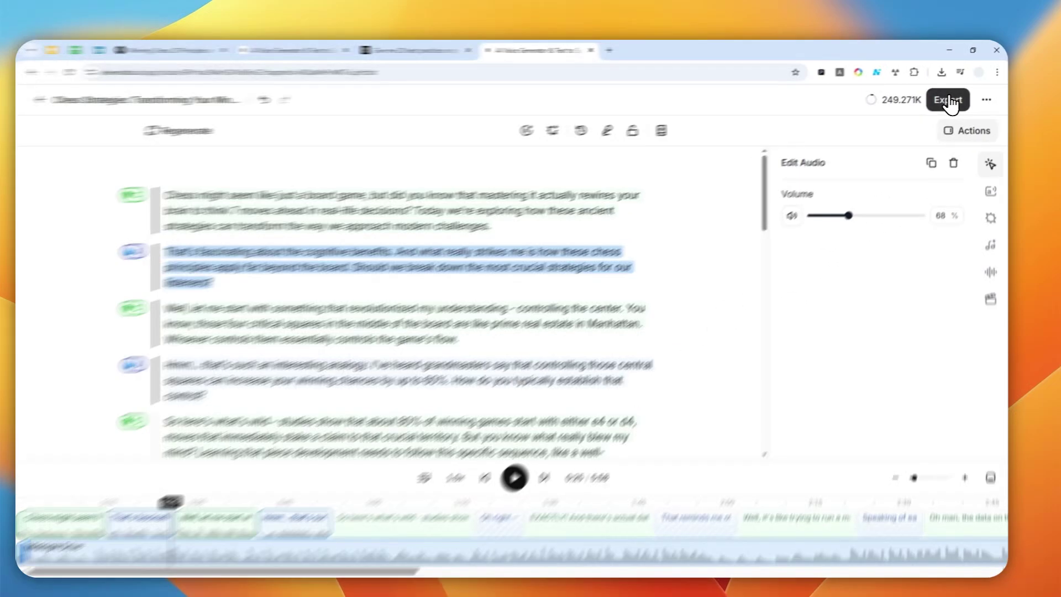
Export the chess podcast as a single WAV audio file.
left_click(949, 98)
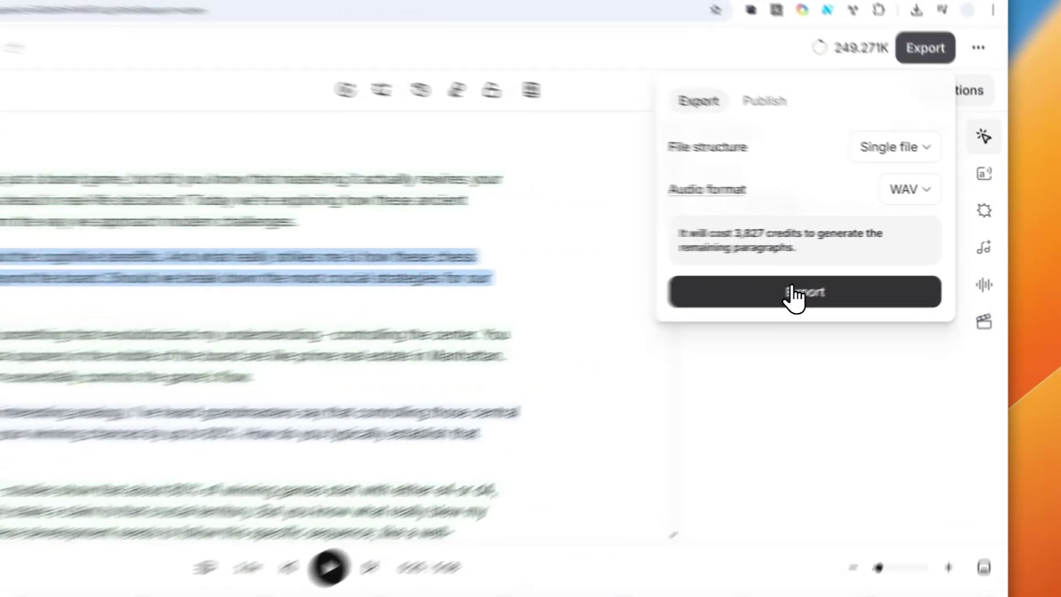
left_click(856, 267)
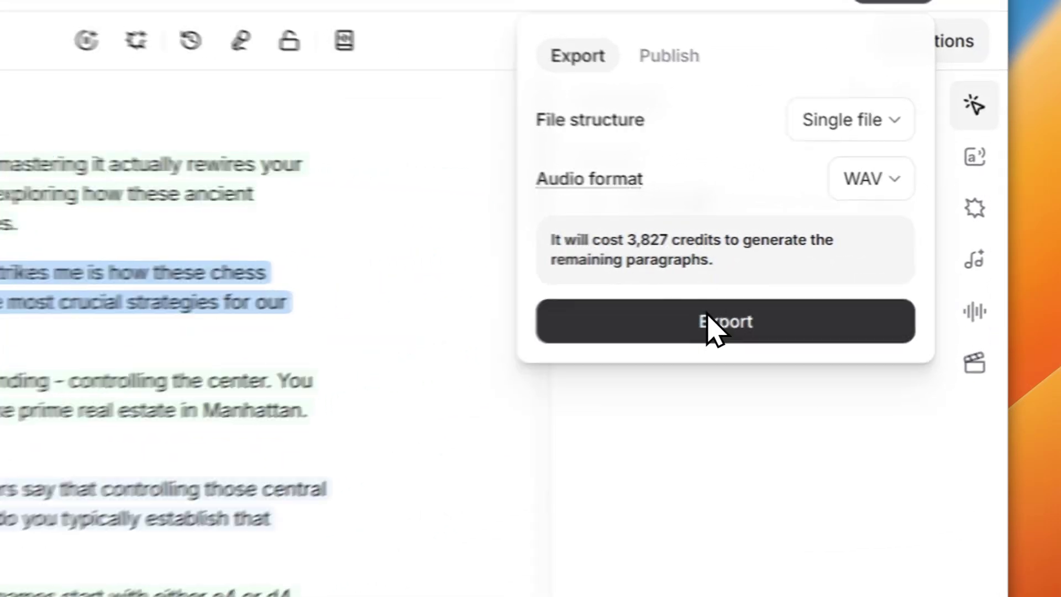